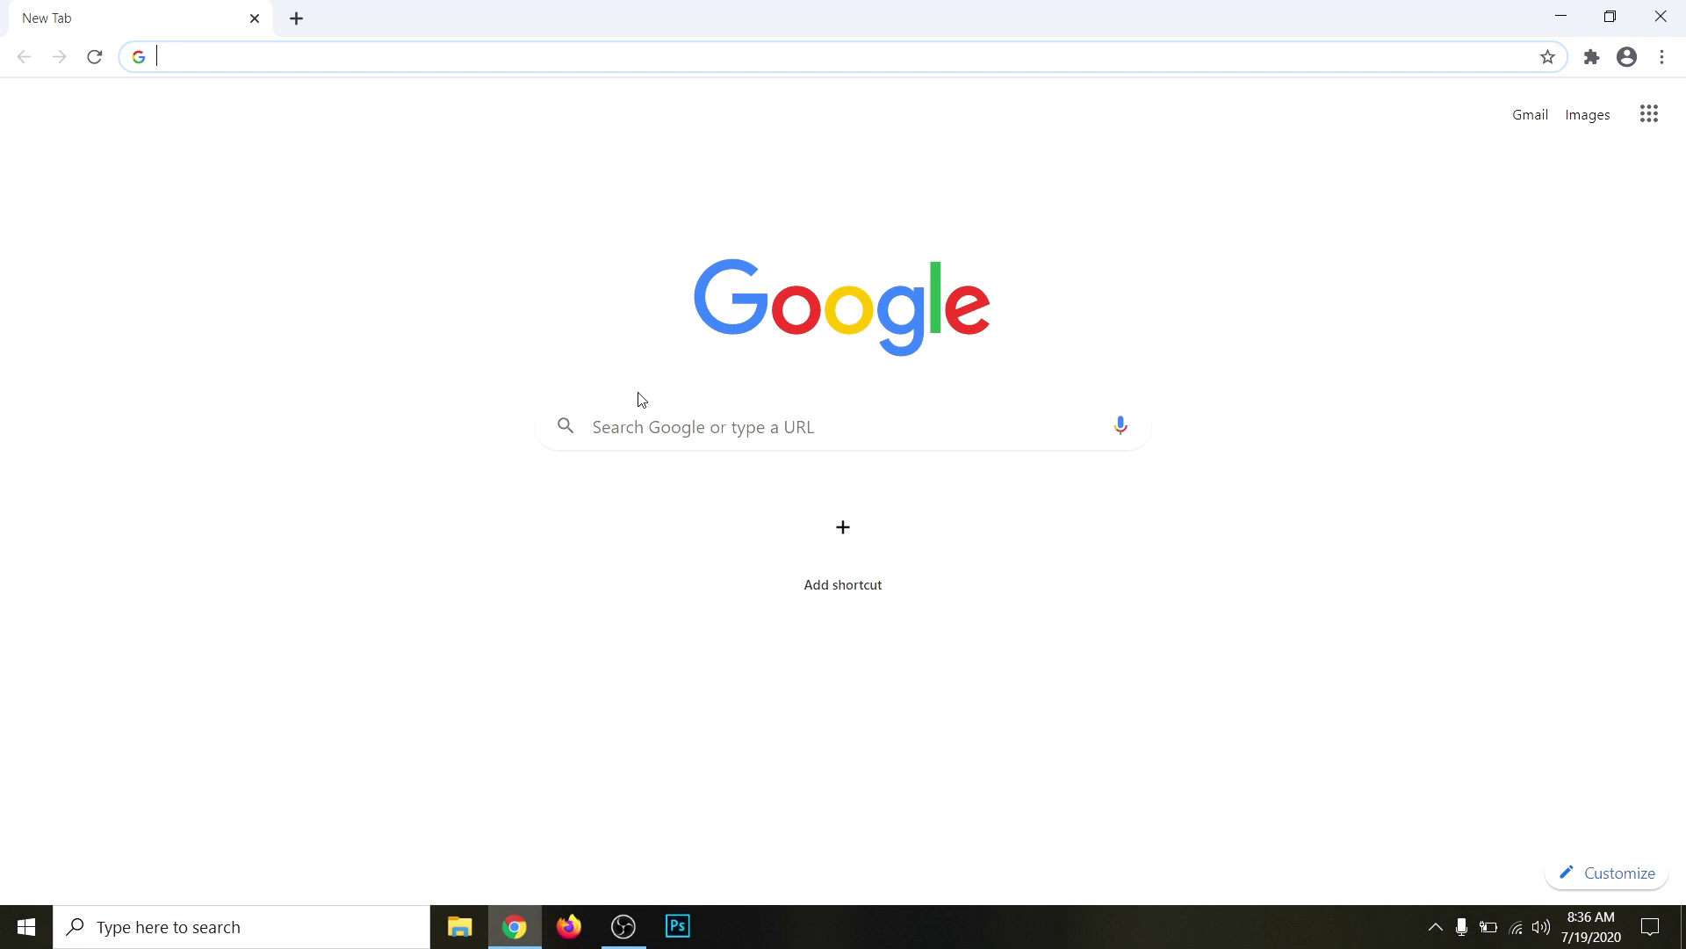
Search Google for "El gato" and open the Downloads page of elgato.com
click(651, 420)
text(E)
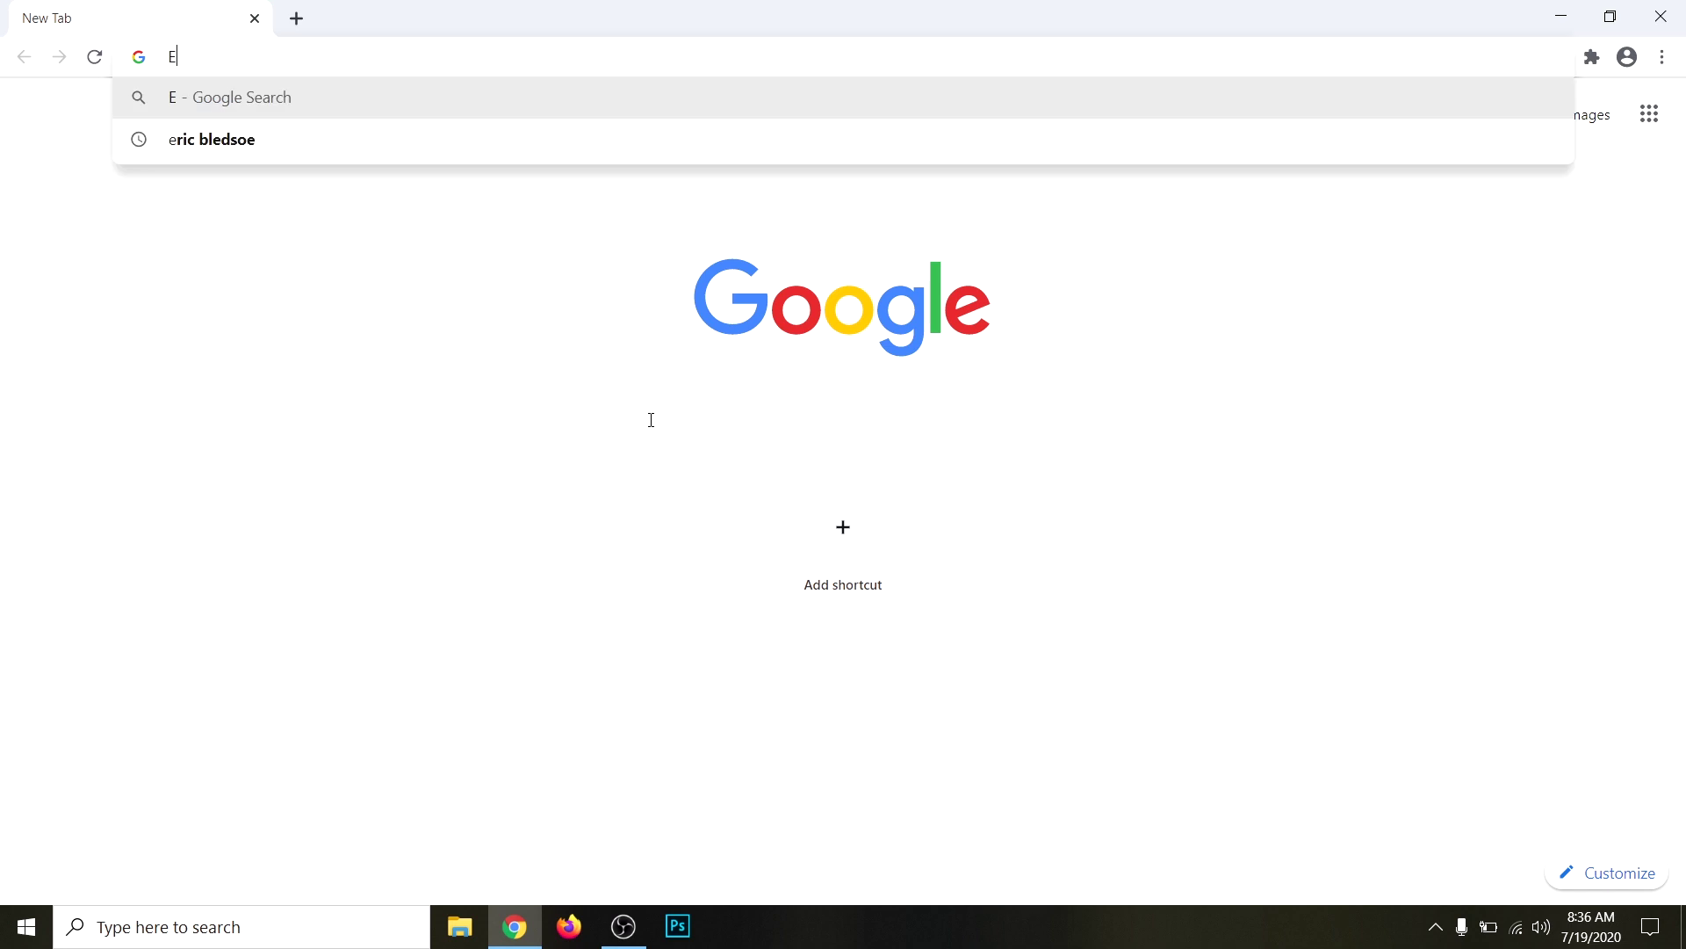
text(l gato)
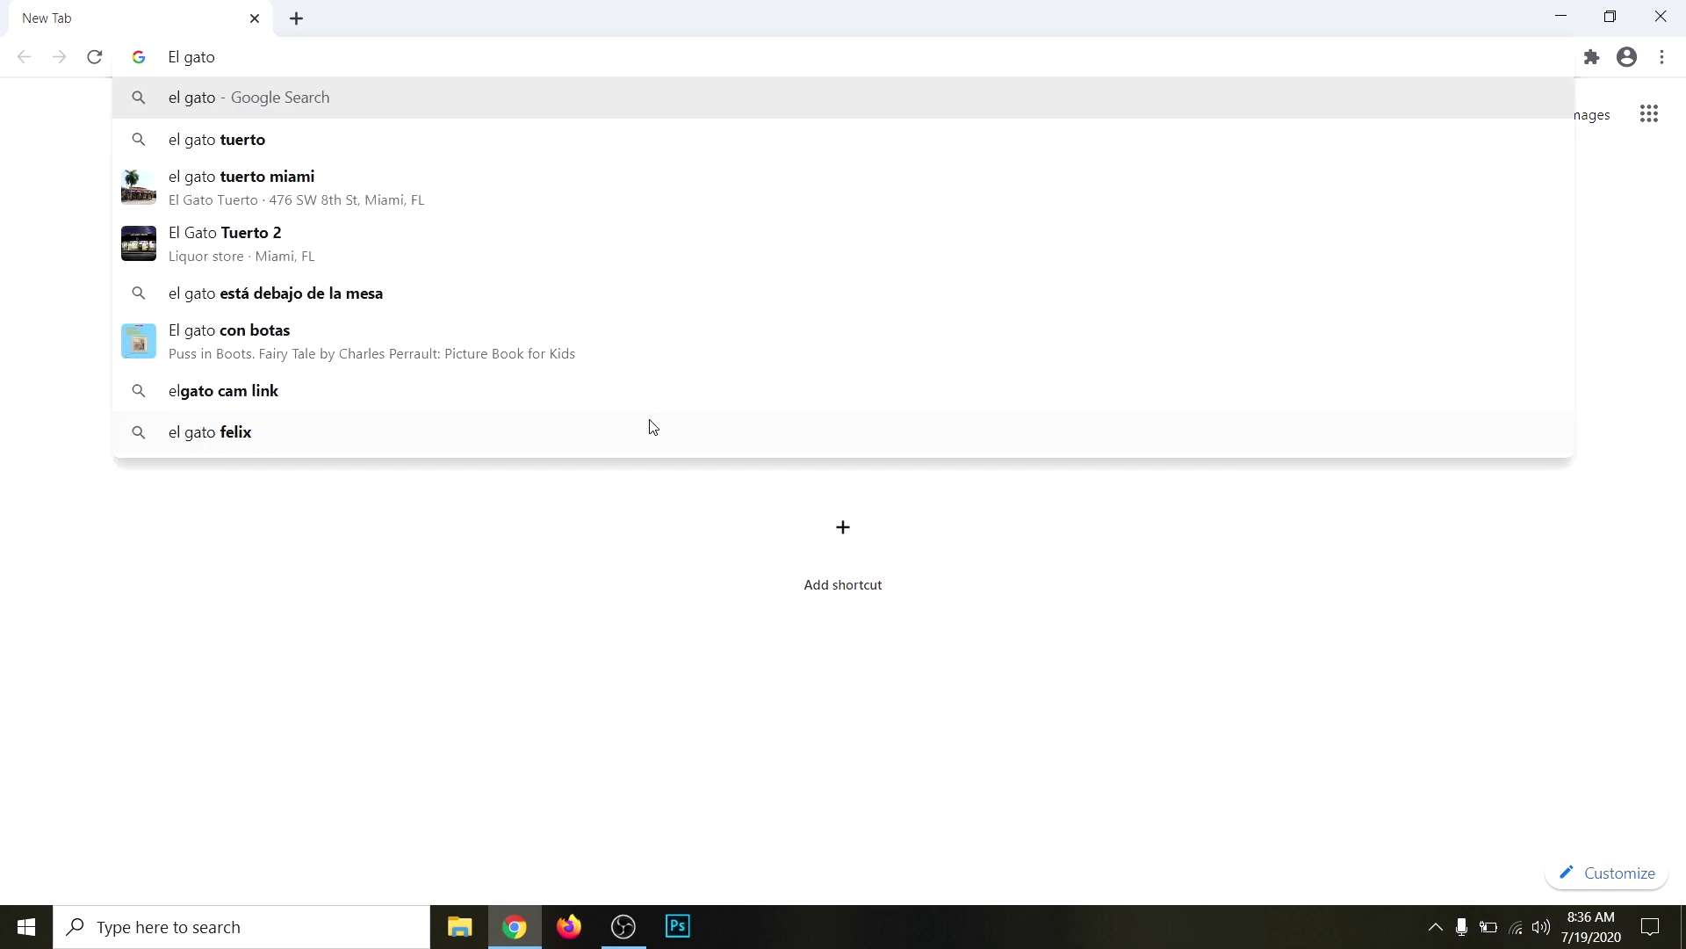
key(Return)
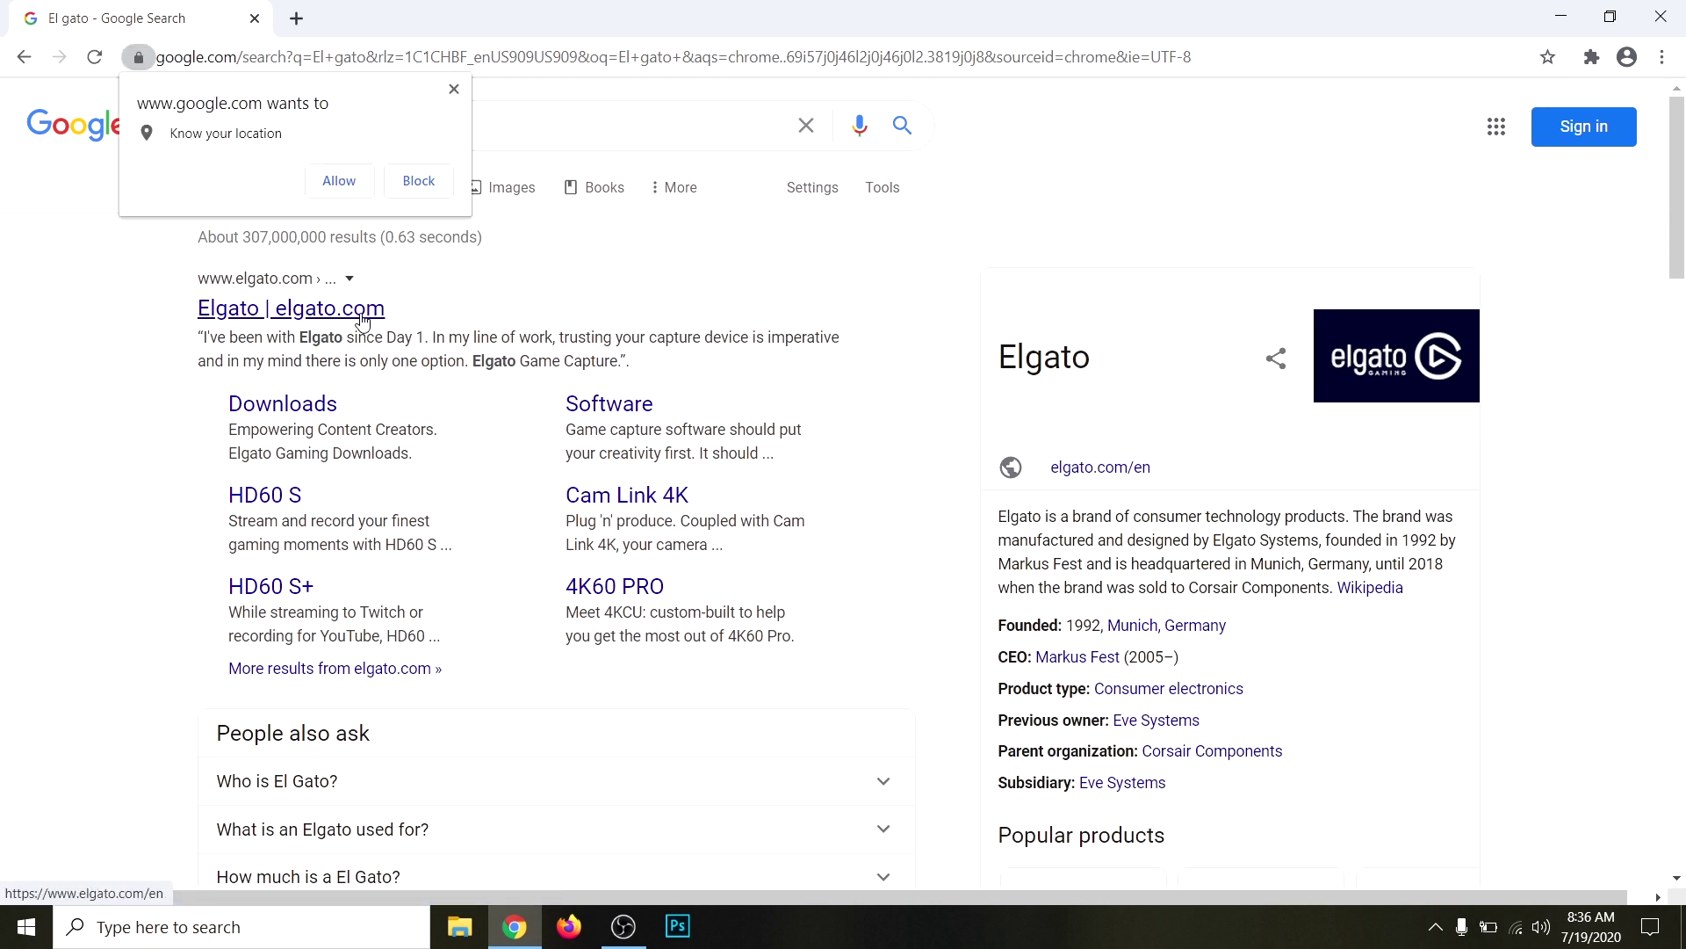
click(294, 411)
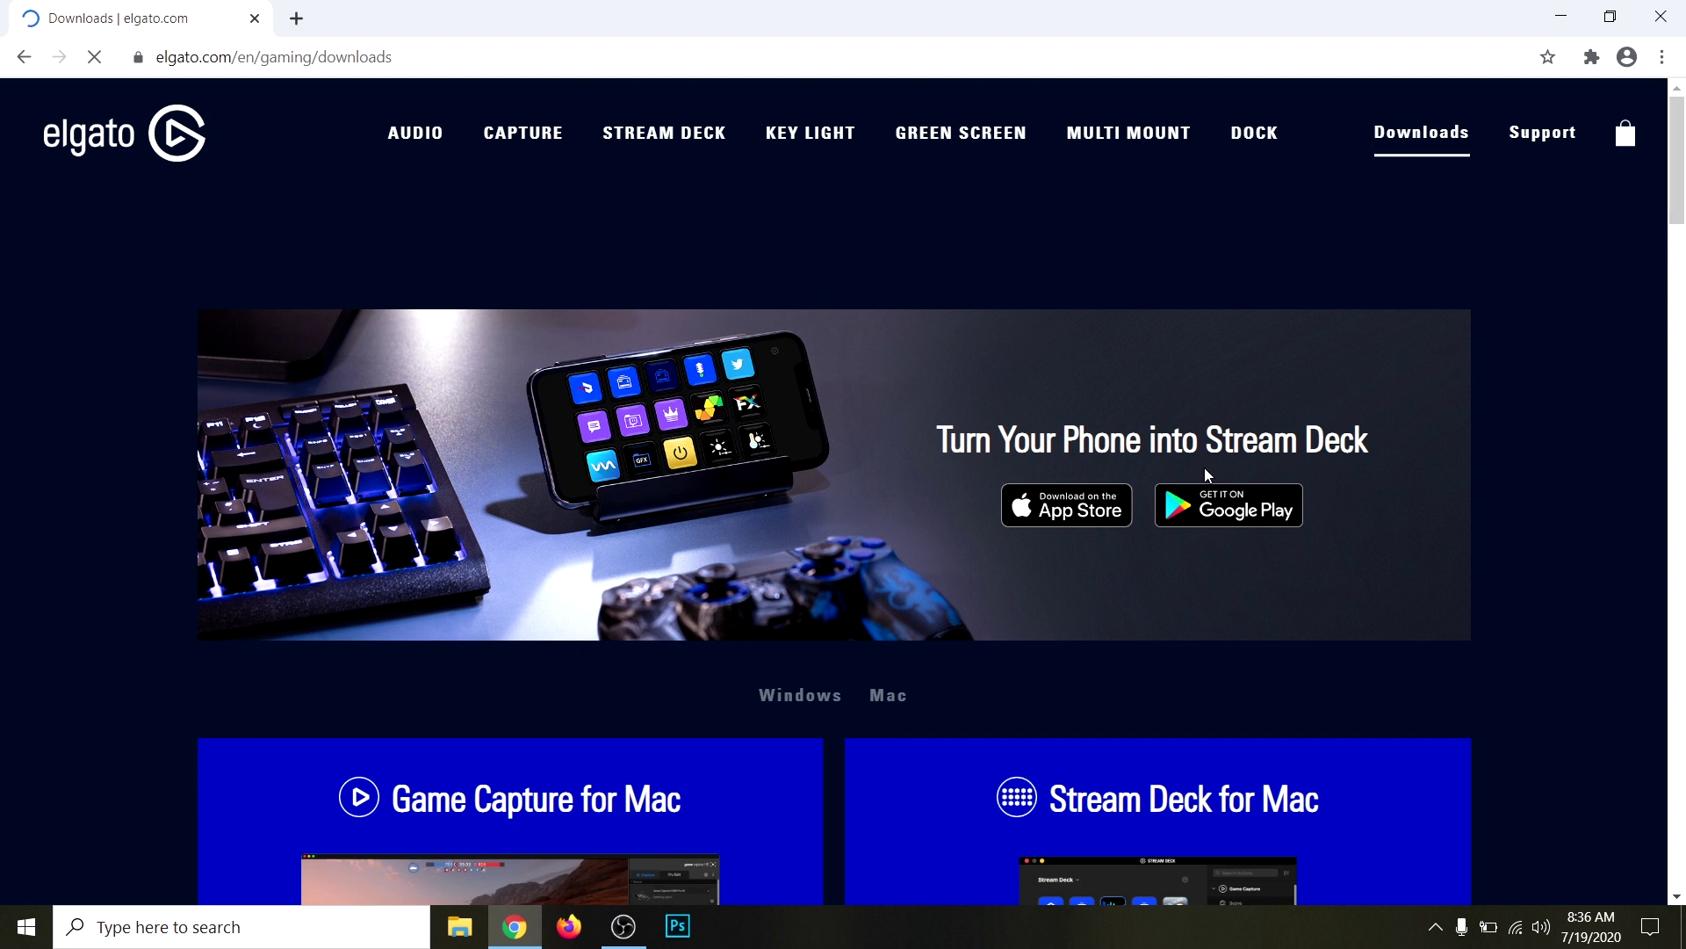
Download version 1.7.2 of 4K Capture Utility for Windows
scroll(1233, 449, down, 5)
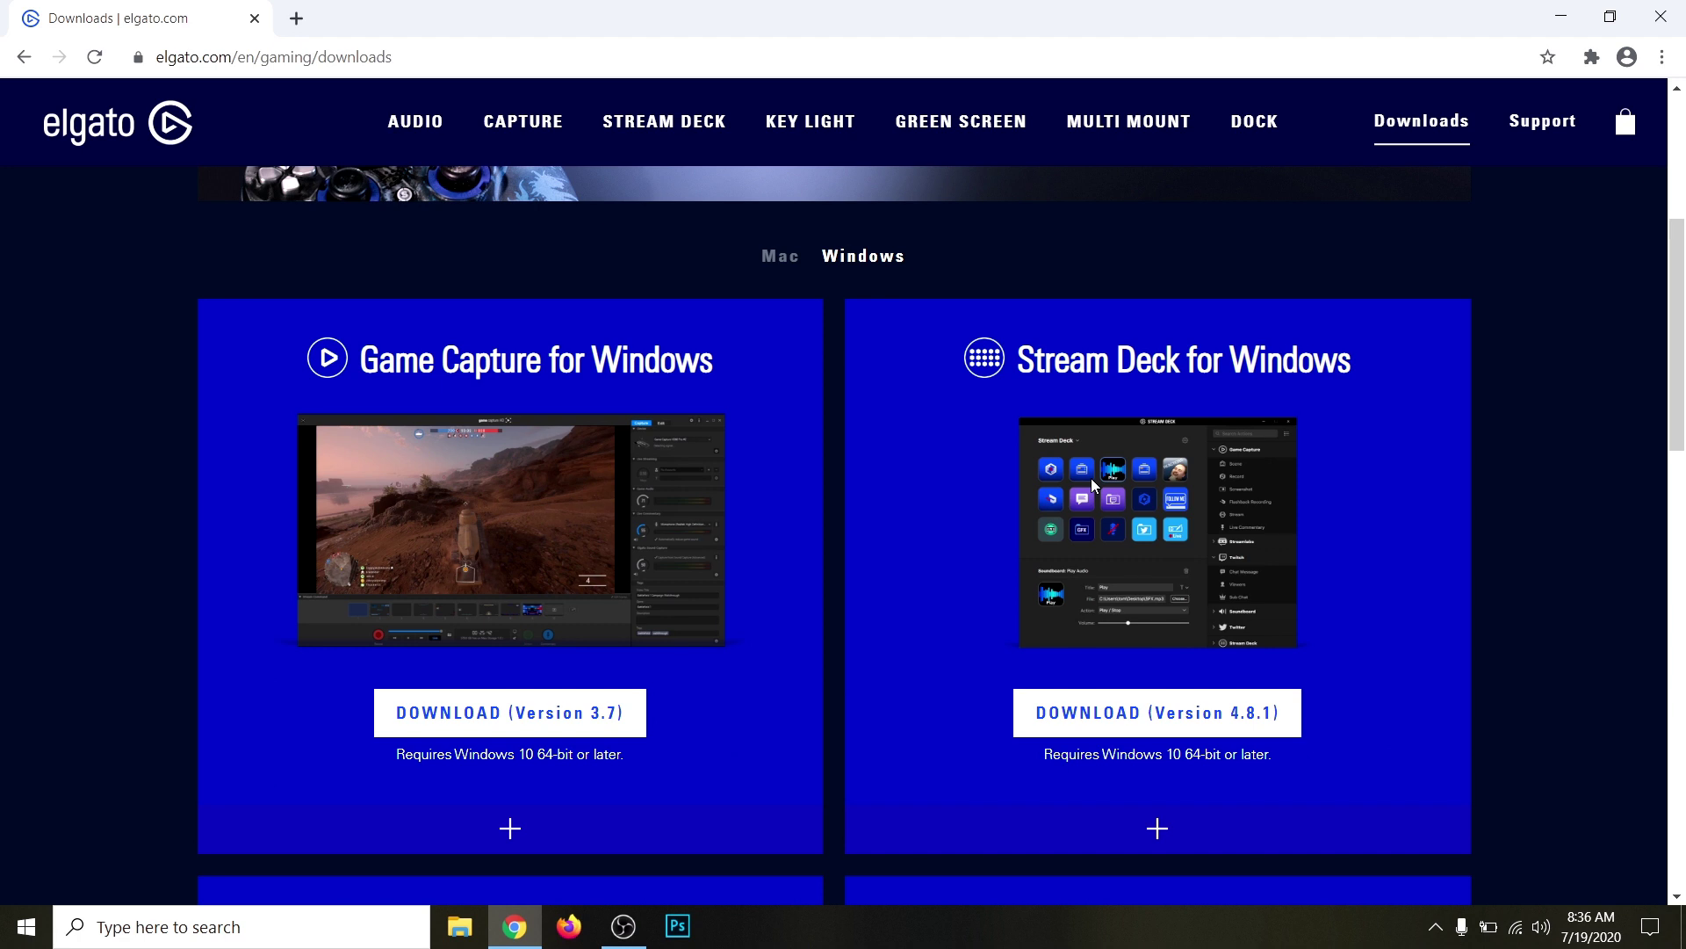
scroll(1091, 477, down, 7)
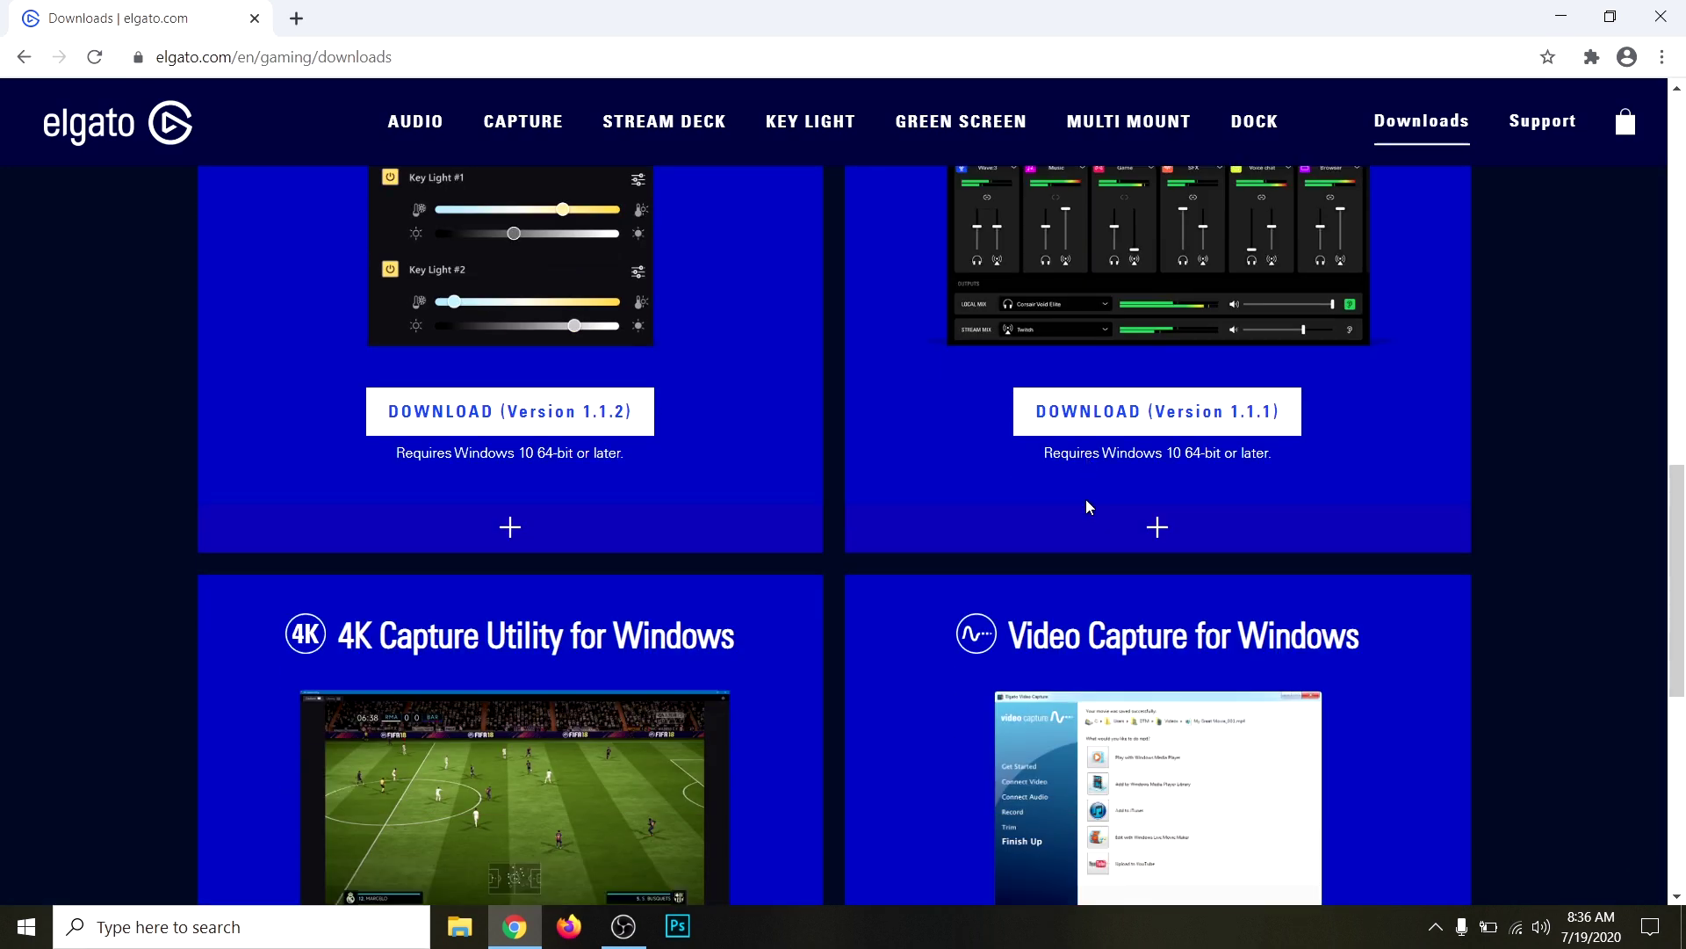
scroll(1086, 507, down, 4)
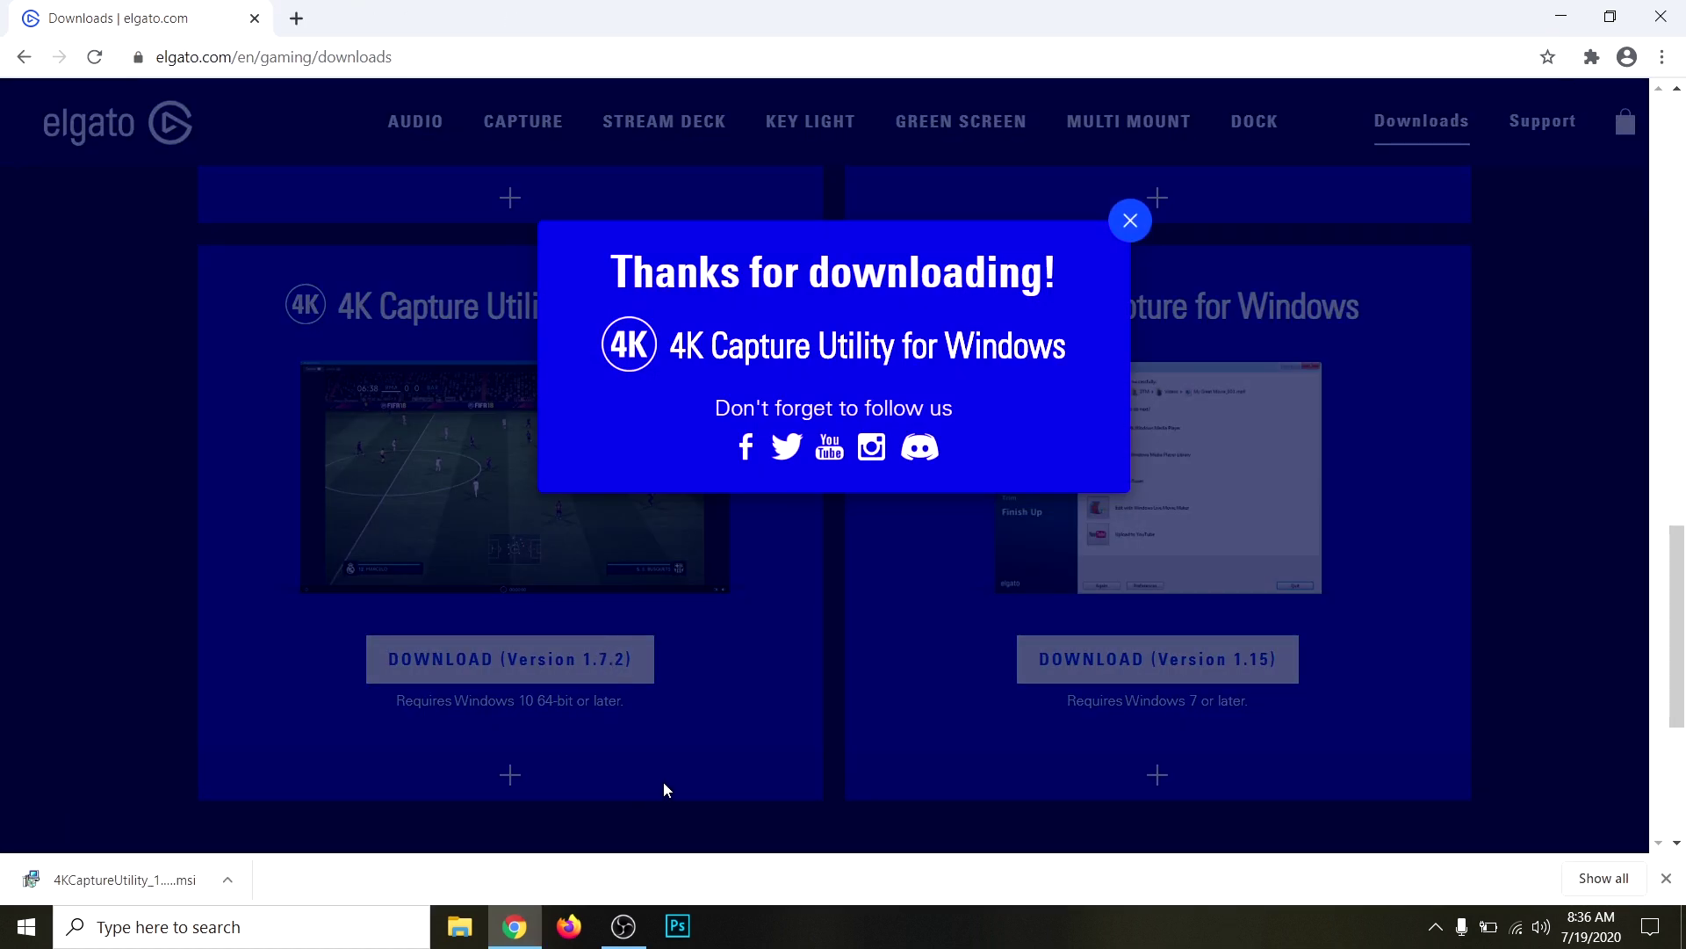
Install 4K Capture Utility from the downloaded file, accepting the license and keeping usage-data sharing and the default destination folder
click(96, 882)
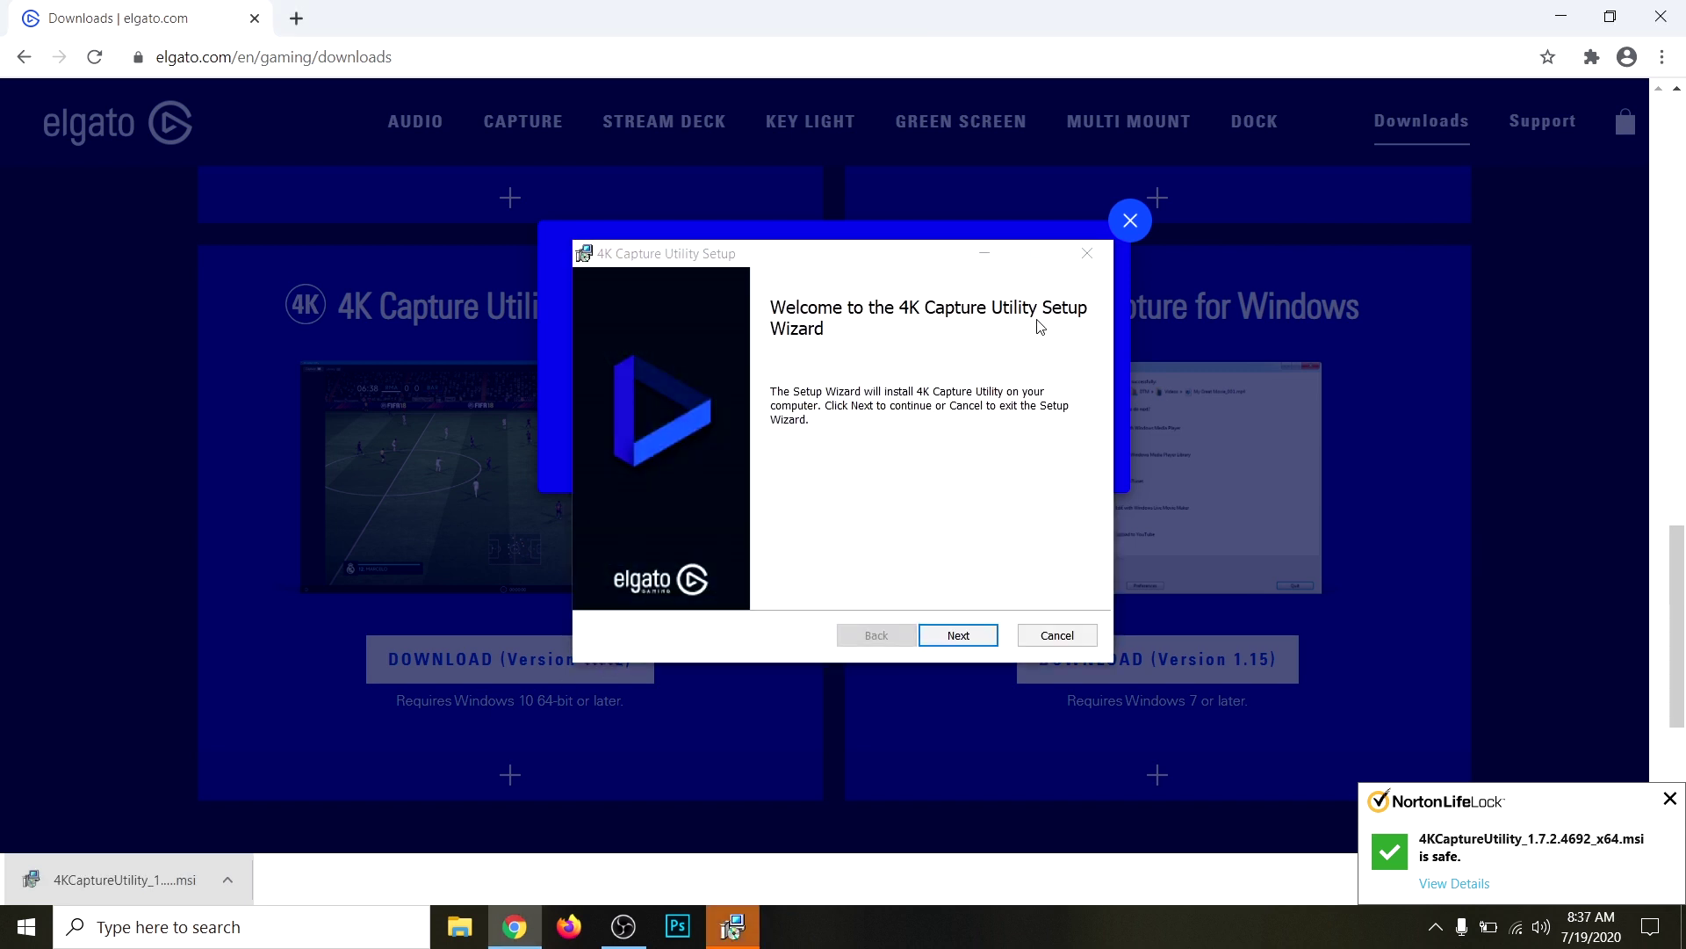
click(957, 625)
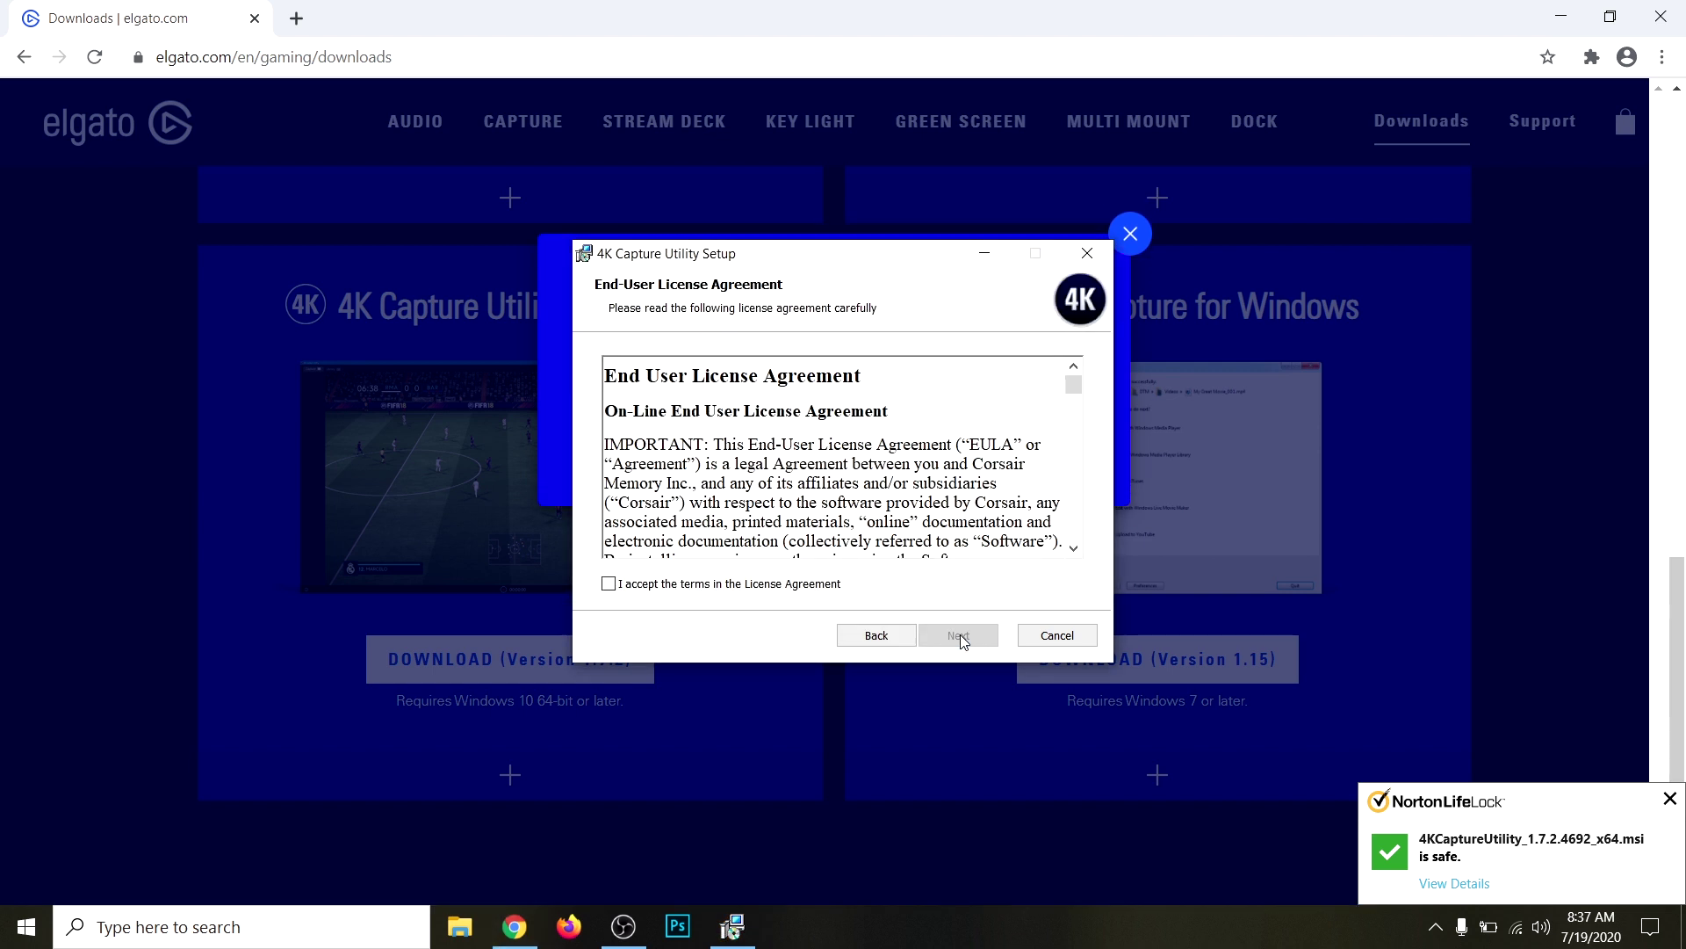
click(763, 587)
click(959, 637)
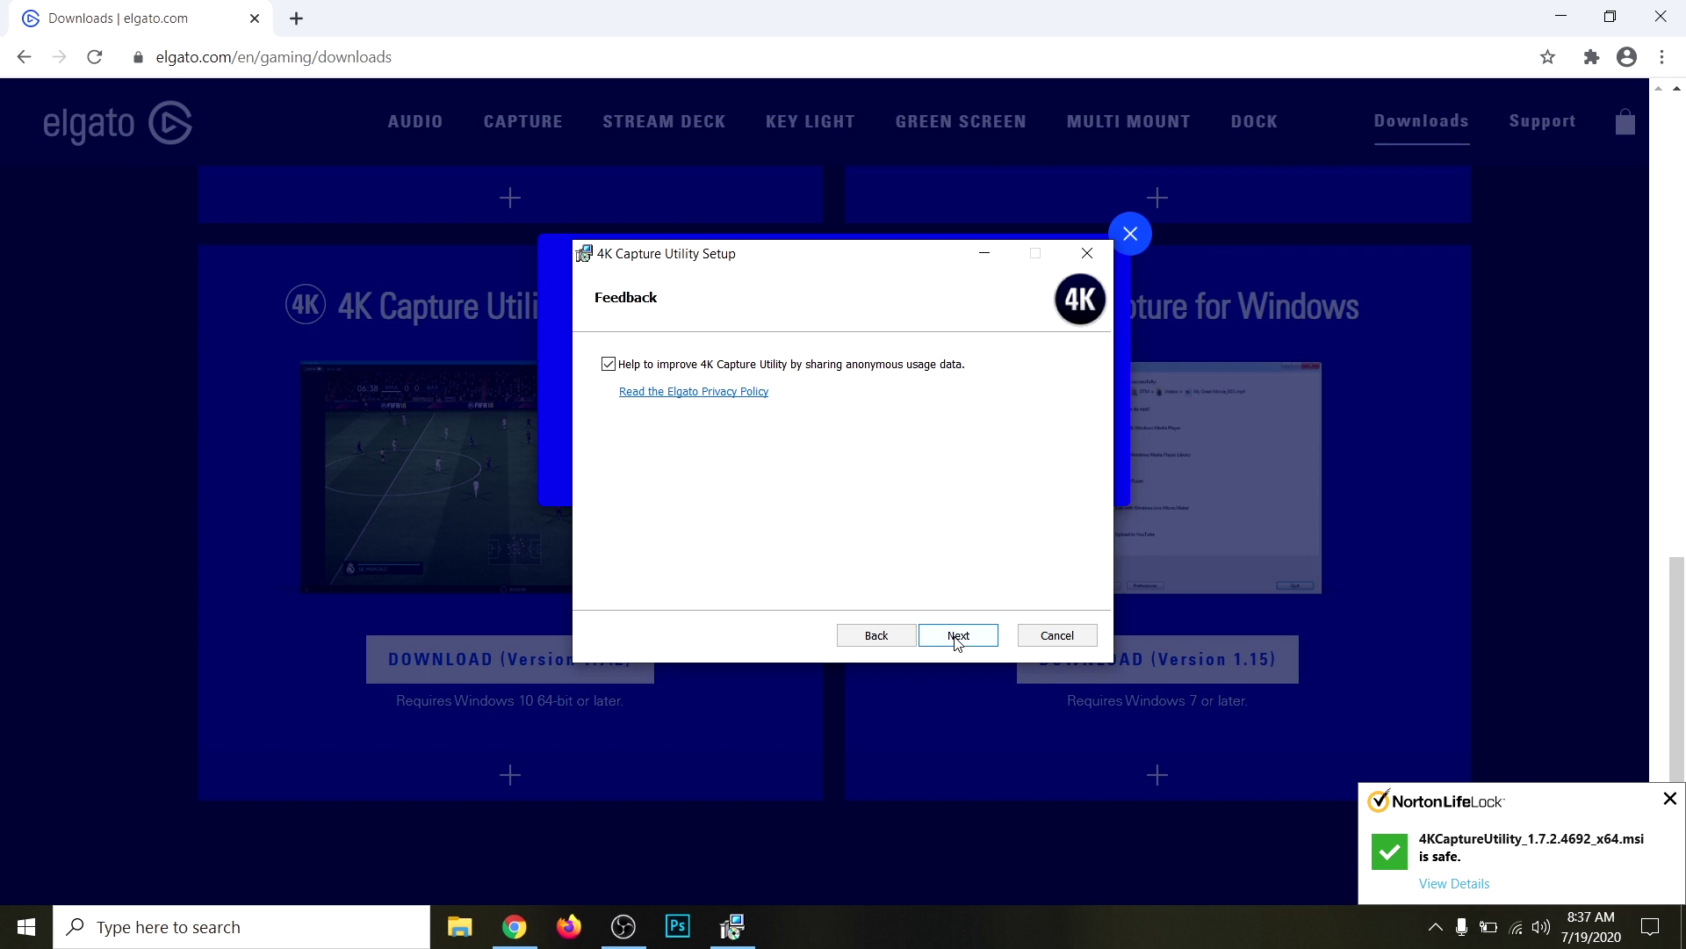
click(958, 638)
click(957, 637)
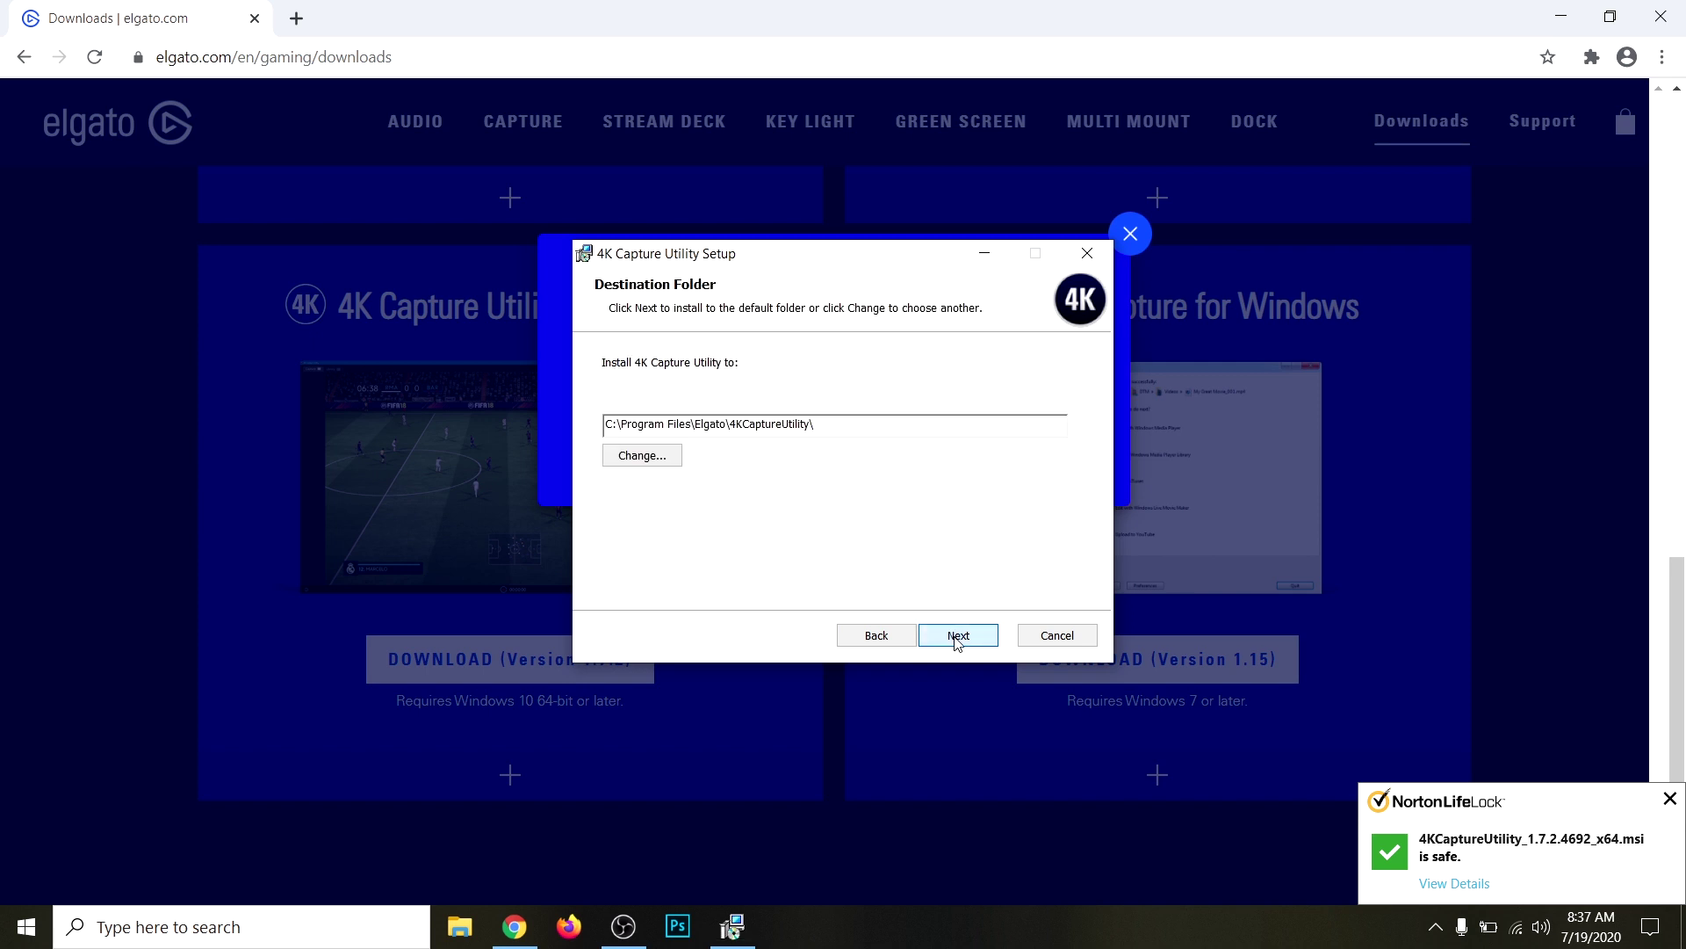
click(953, 638)
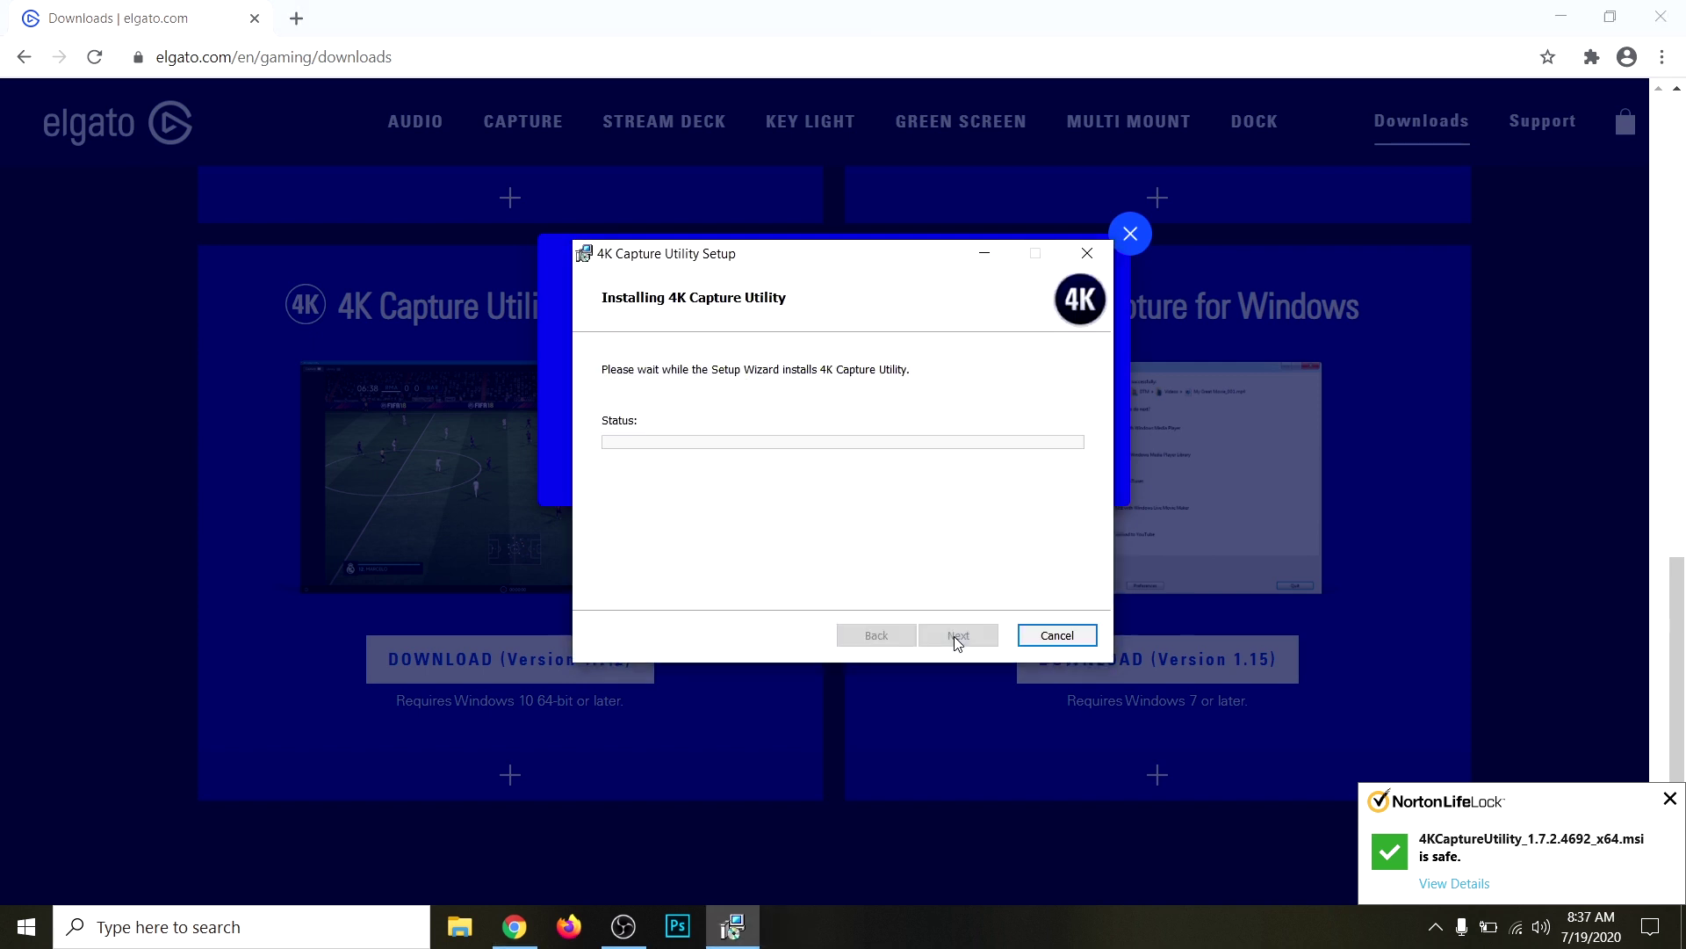
click(1671, 799)
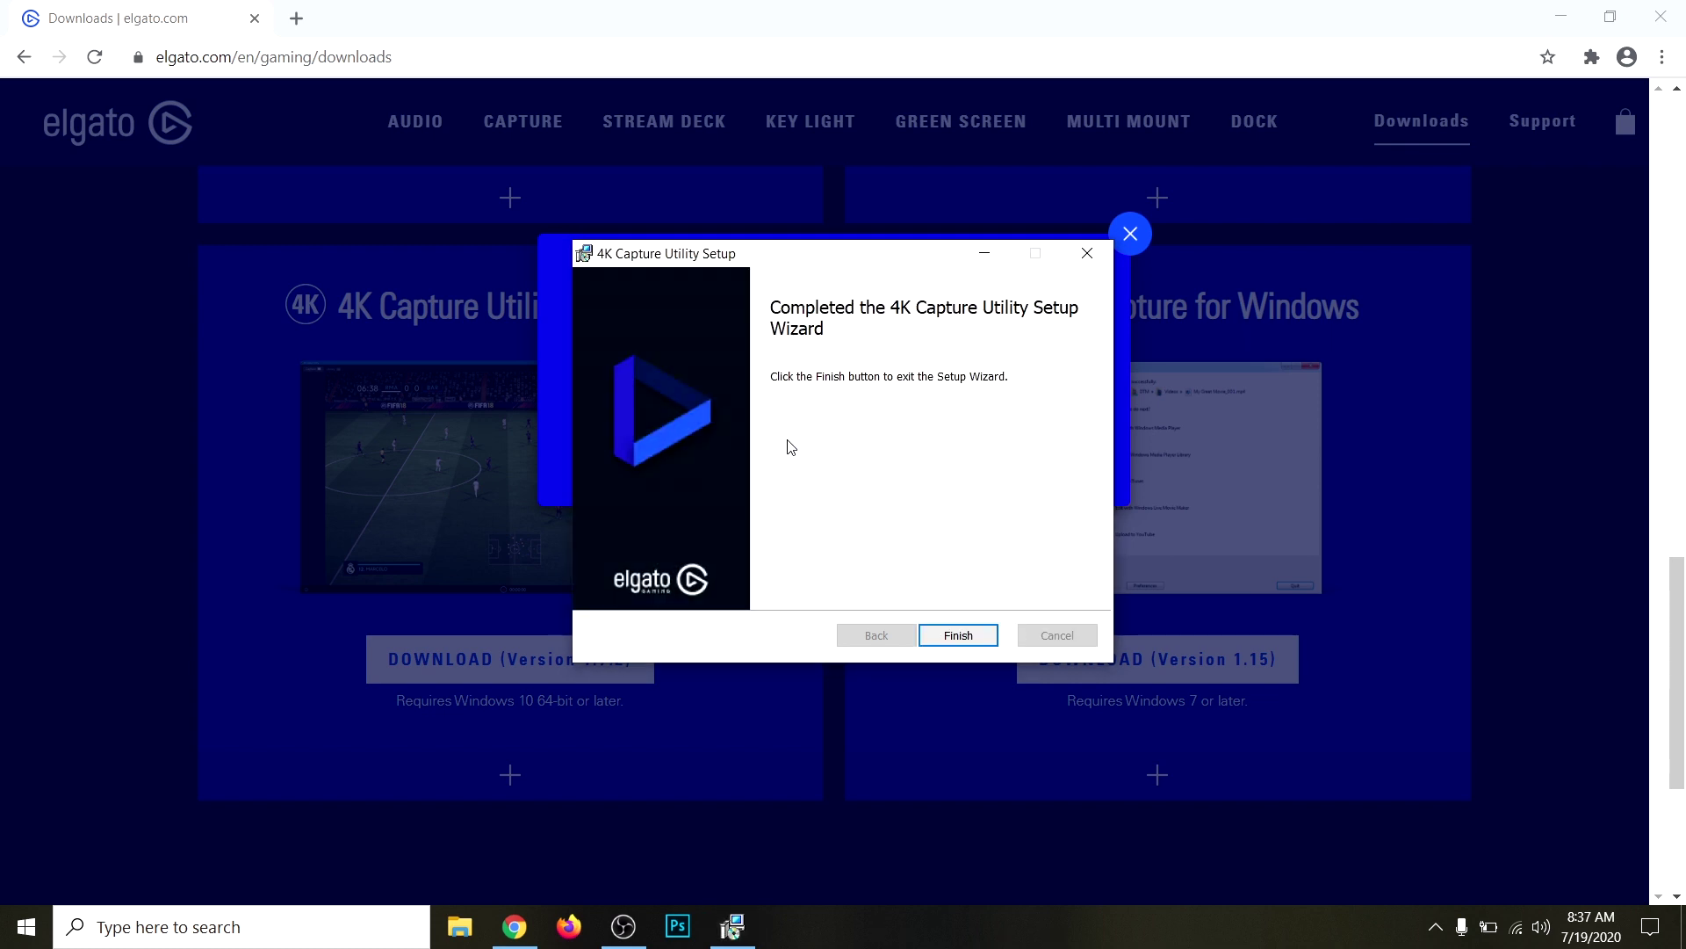
click(984, 643)
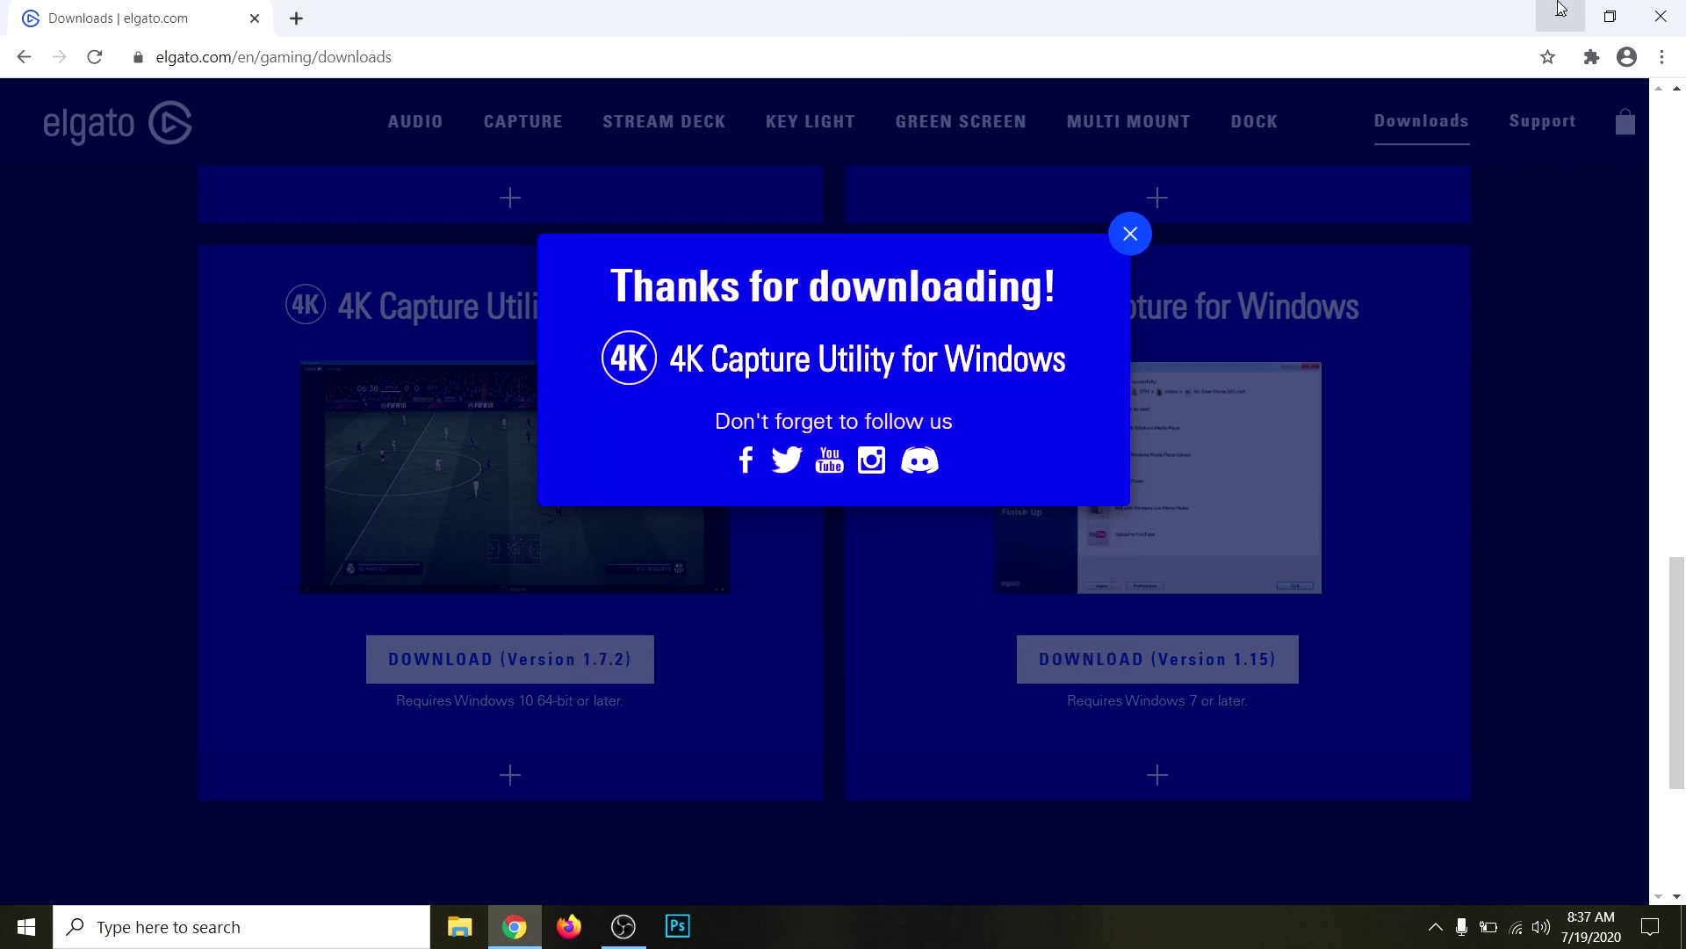
Close the browser and launch 4K Capture Utility, dismissing the webcam access notification
click(1661, 15)
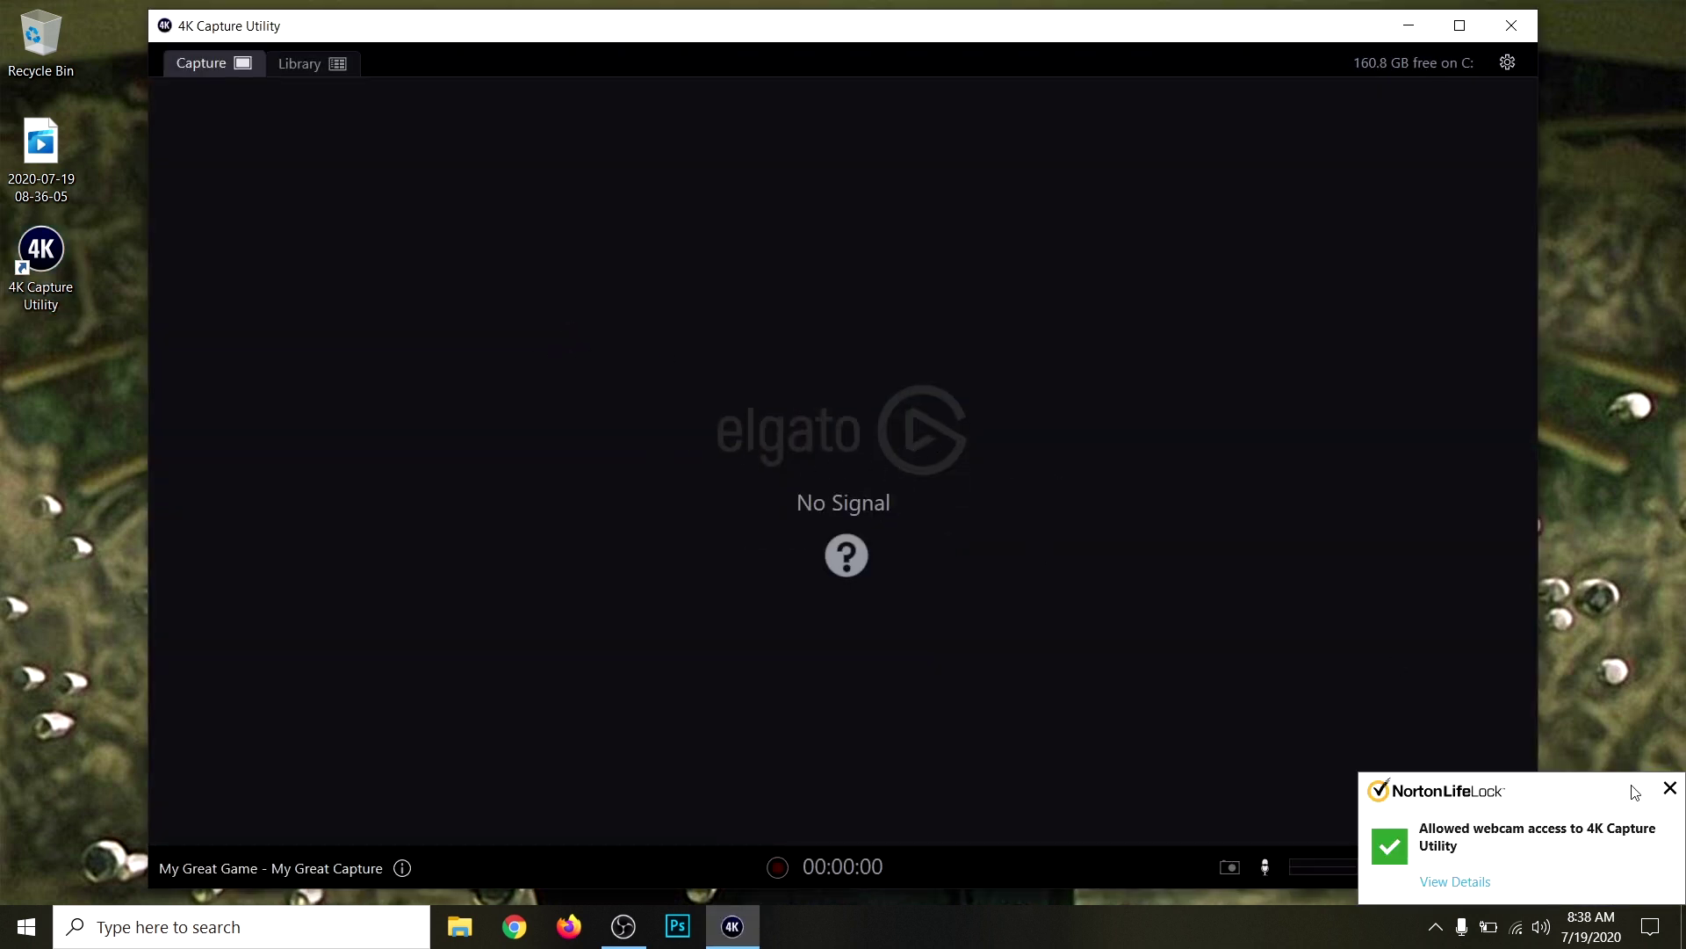
click(1670, 788)
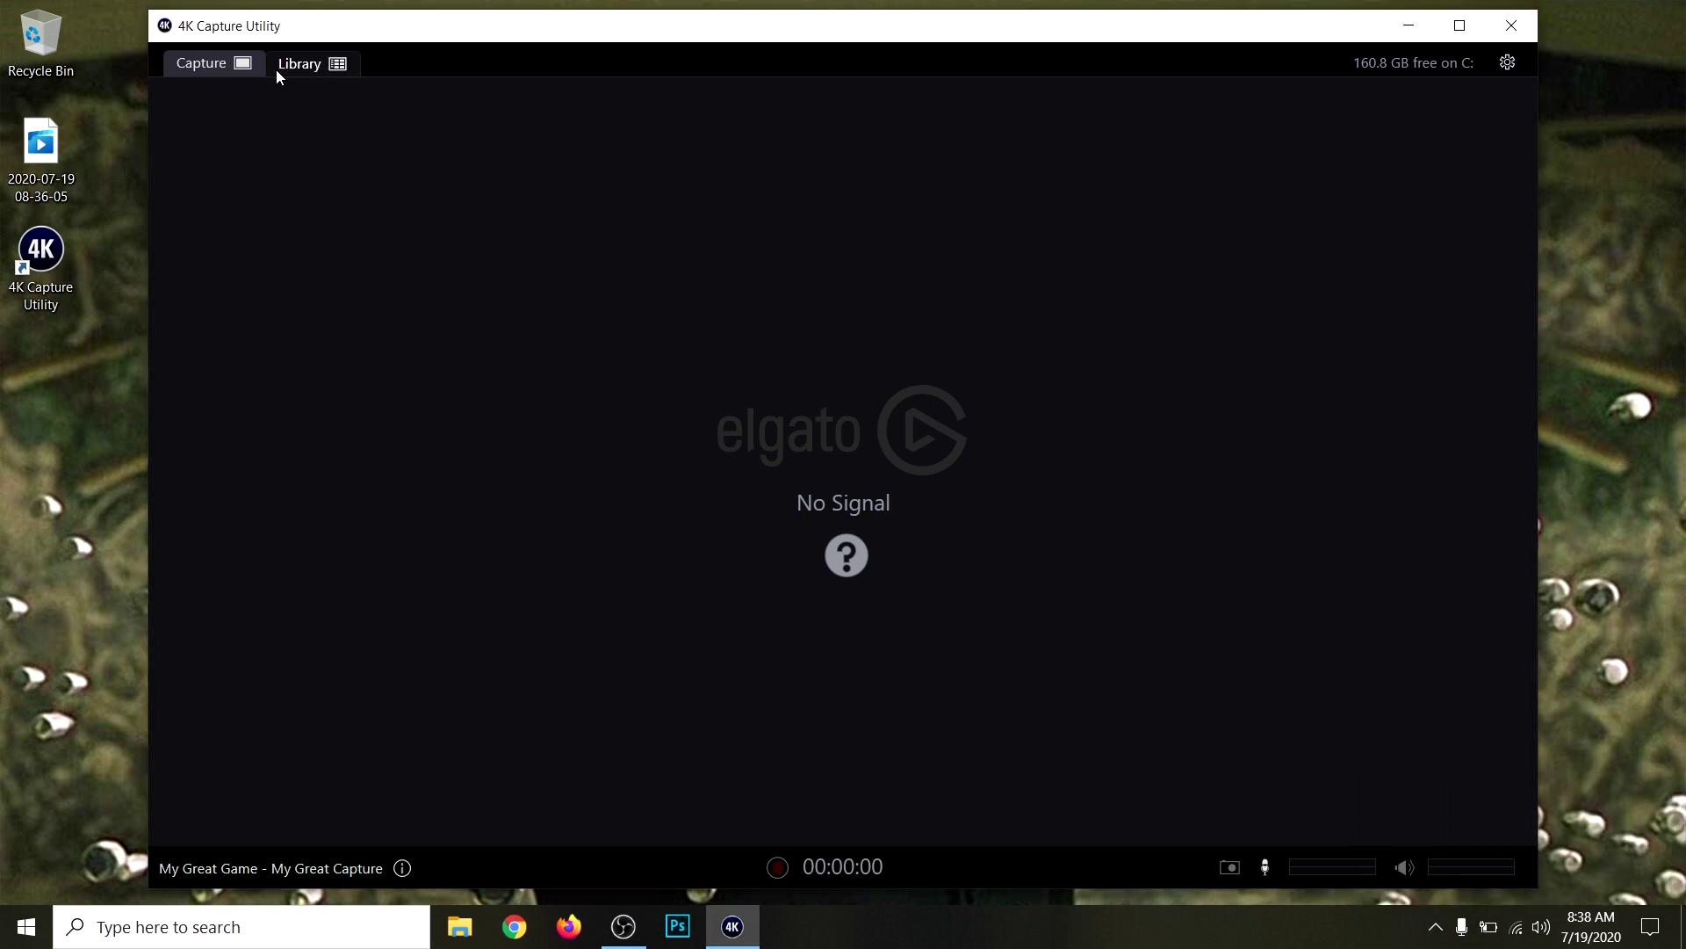
Open the preferences and review the general, device and picture settings
click(1508, 62)
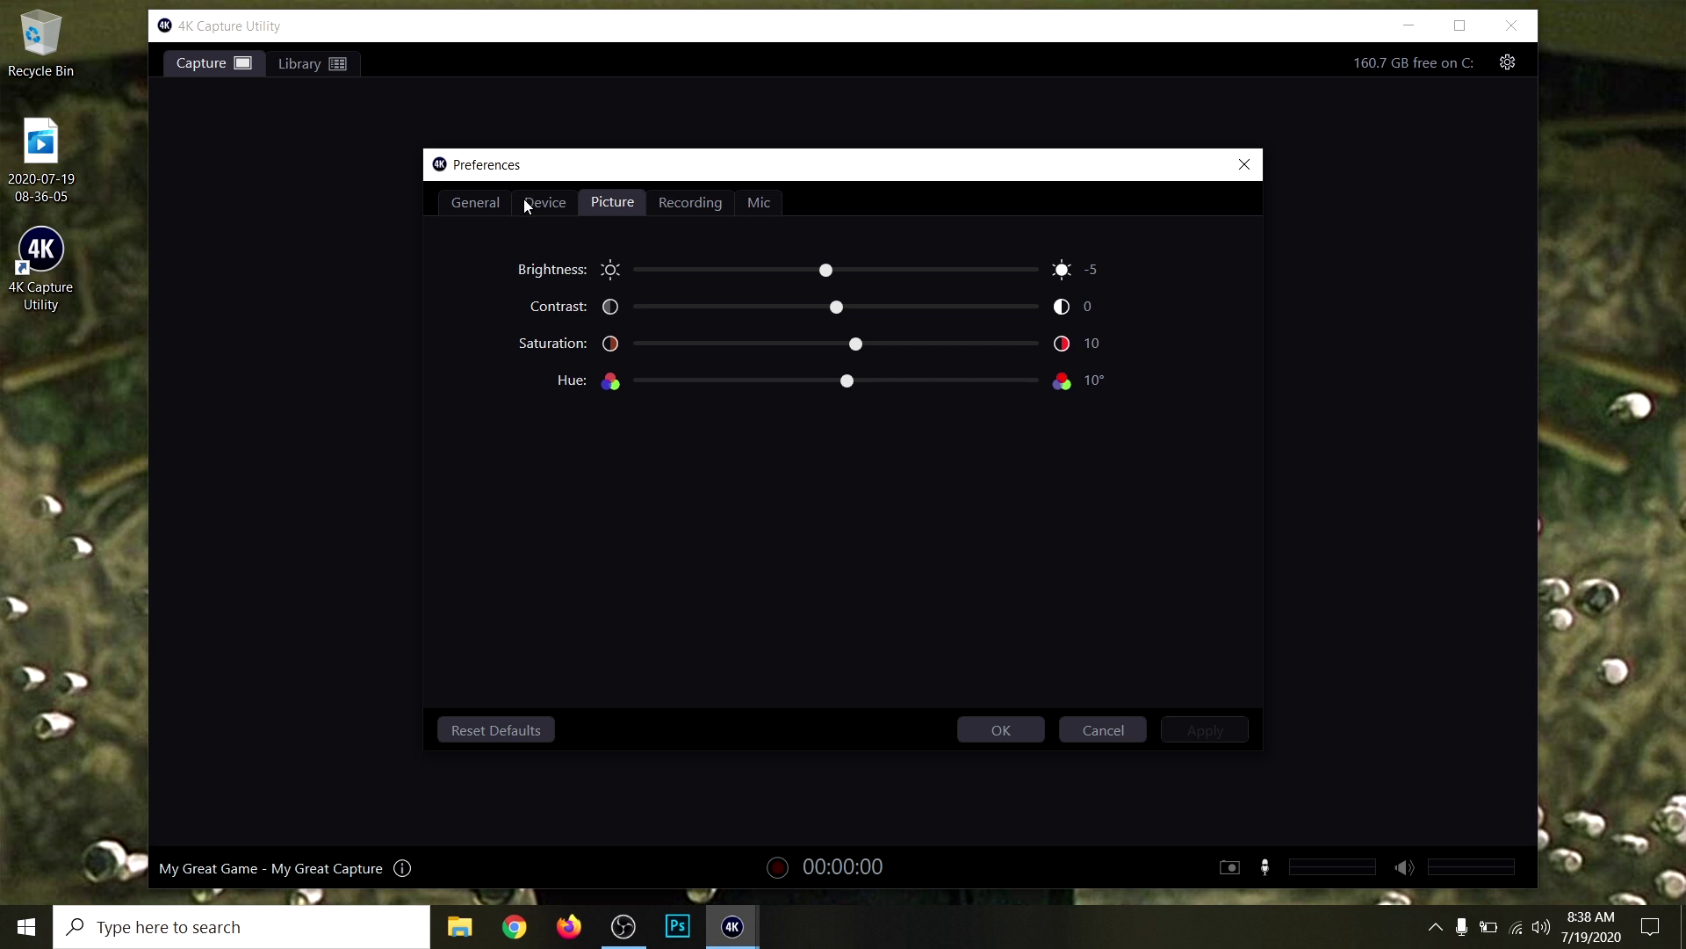
click(484, 203)
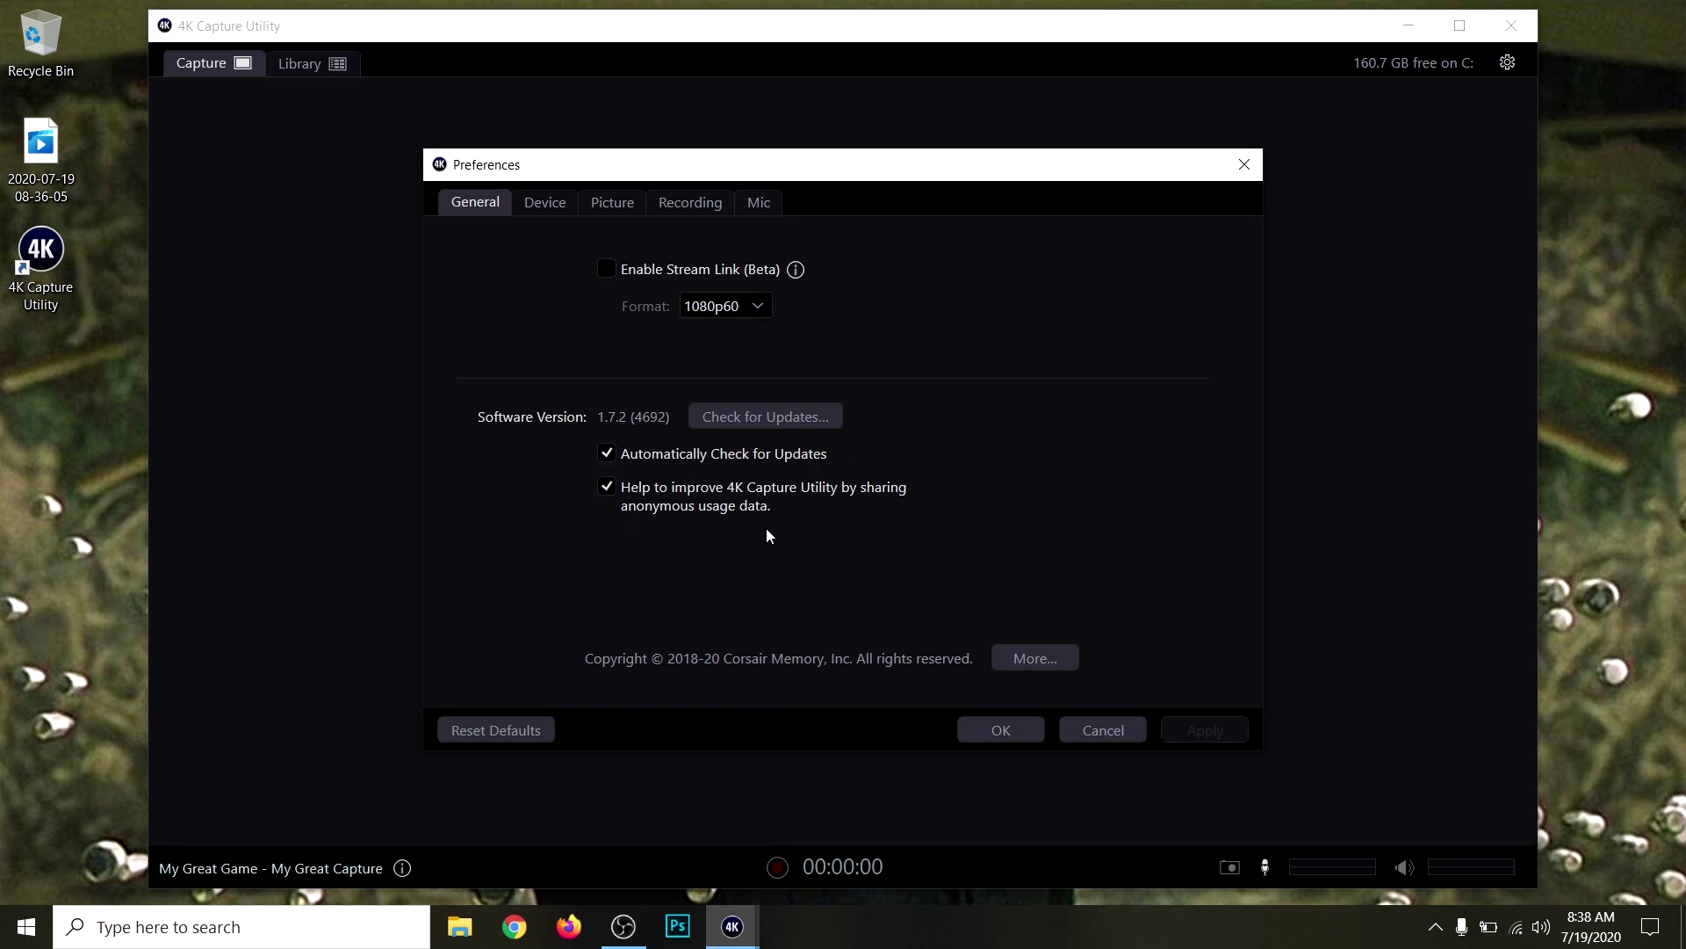
click(543, 203)
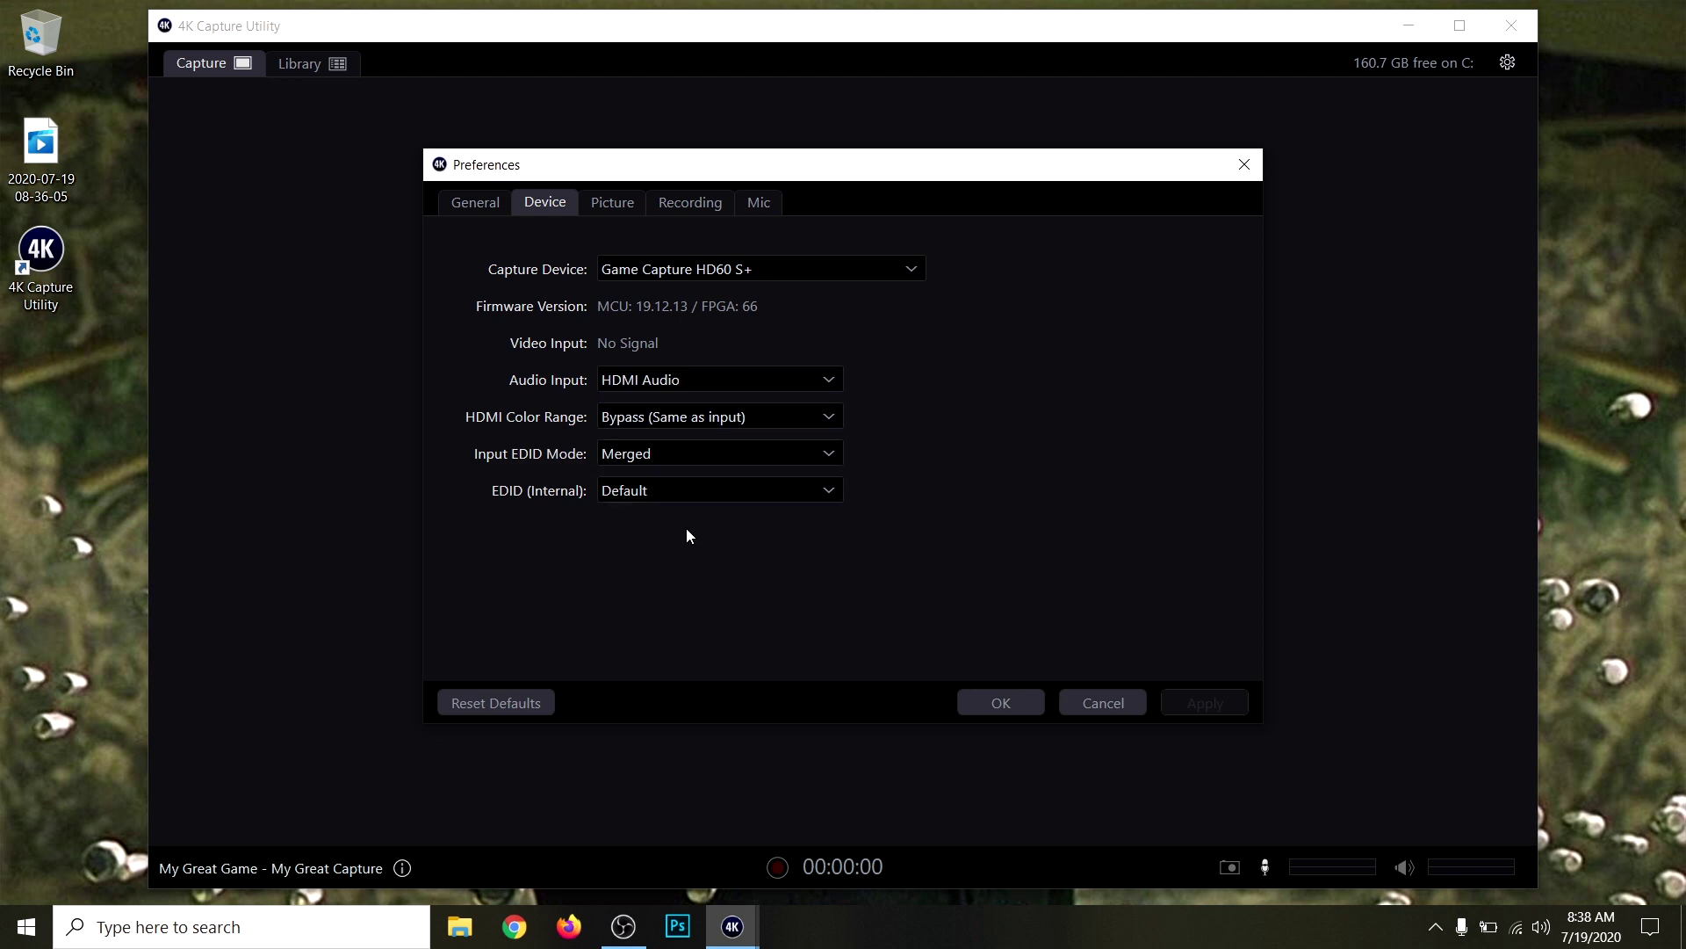
click(619, 203)
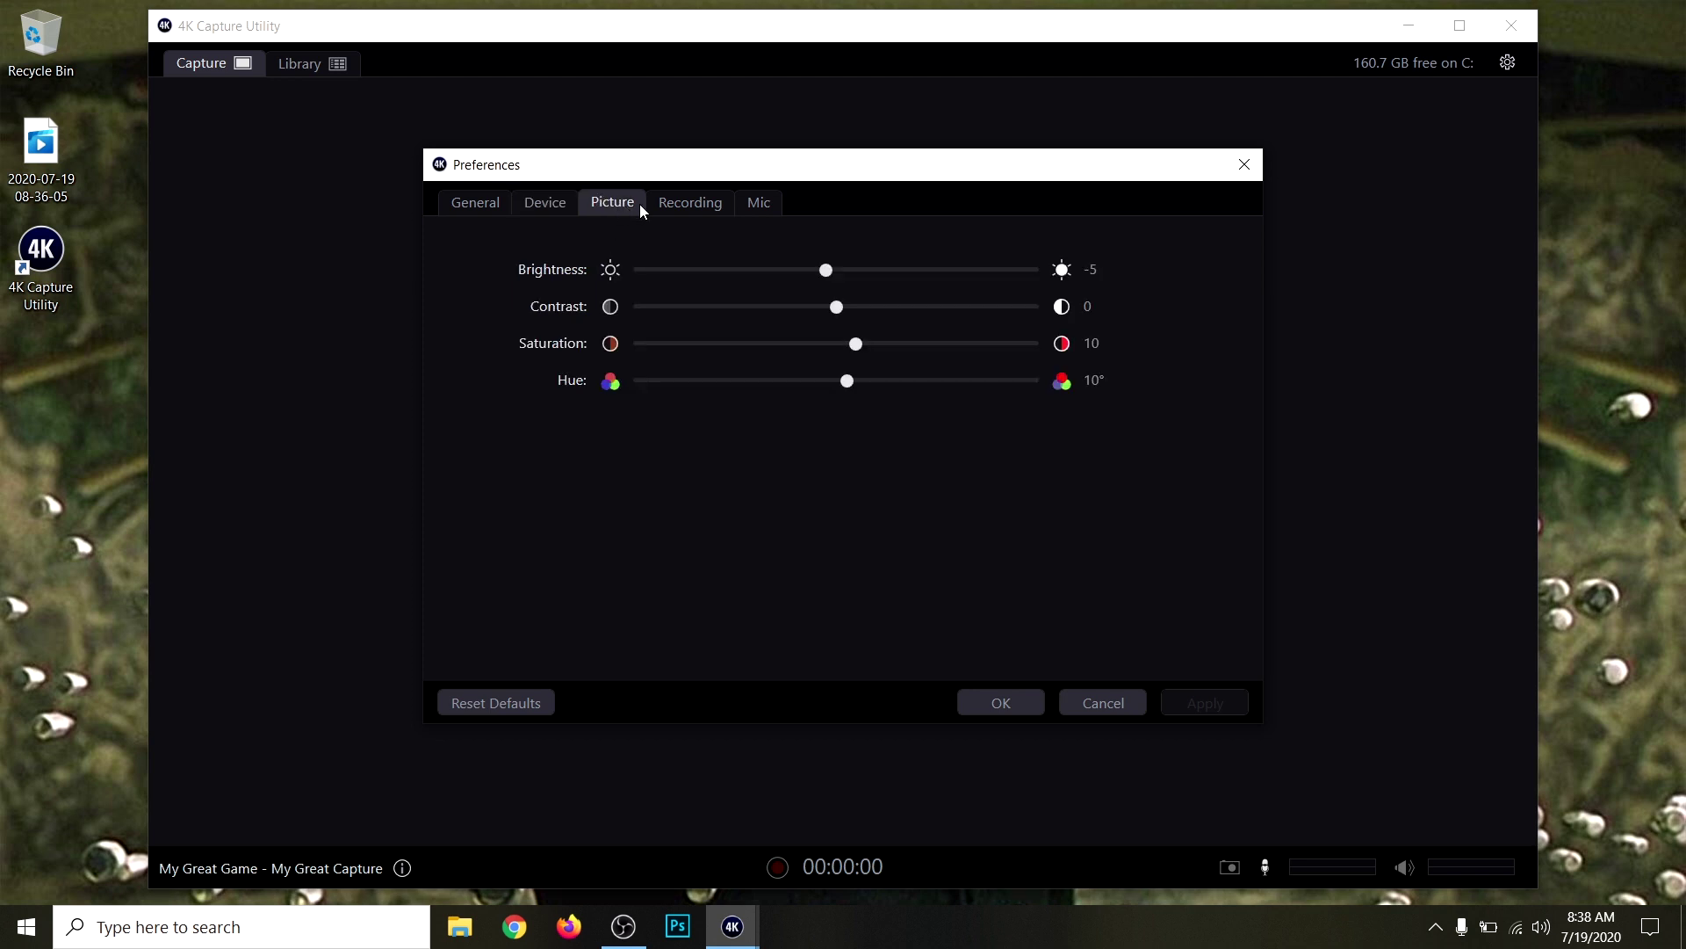
Examine the recording preferences, including the folders available for the library location and the video encoder choices, keeping the existing selections
click(688, 202)
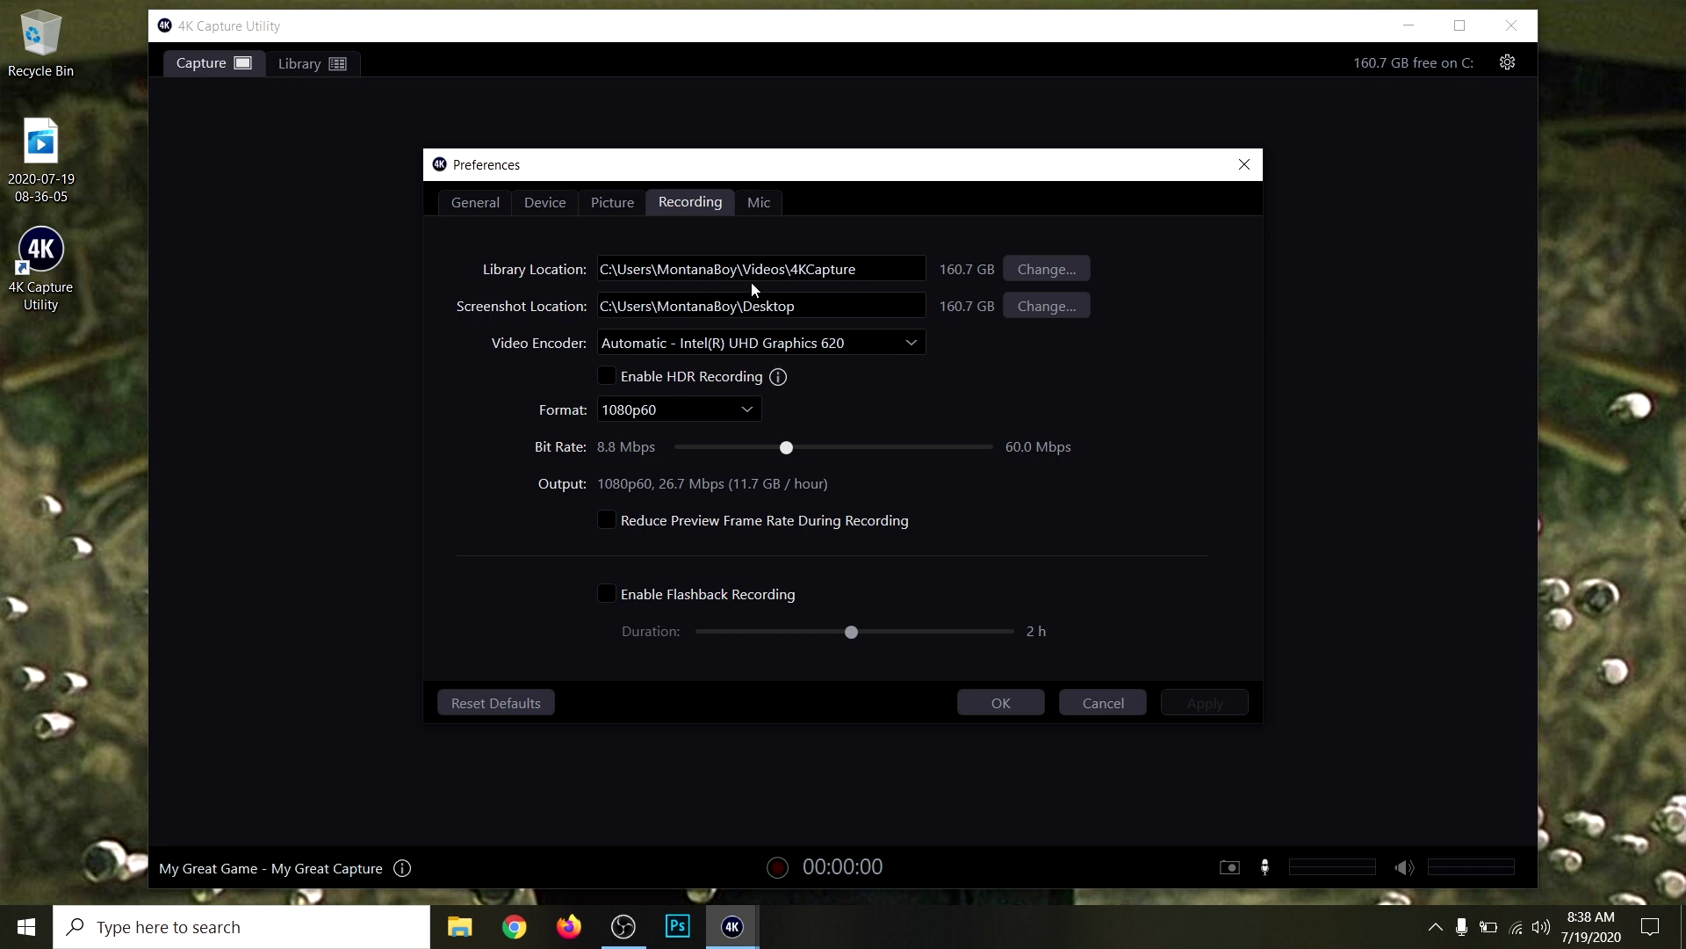
click(1025, 272)
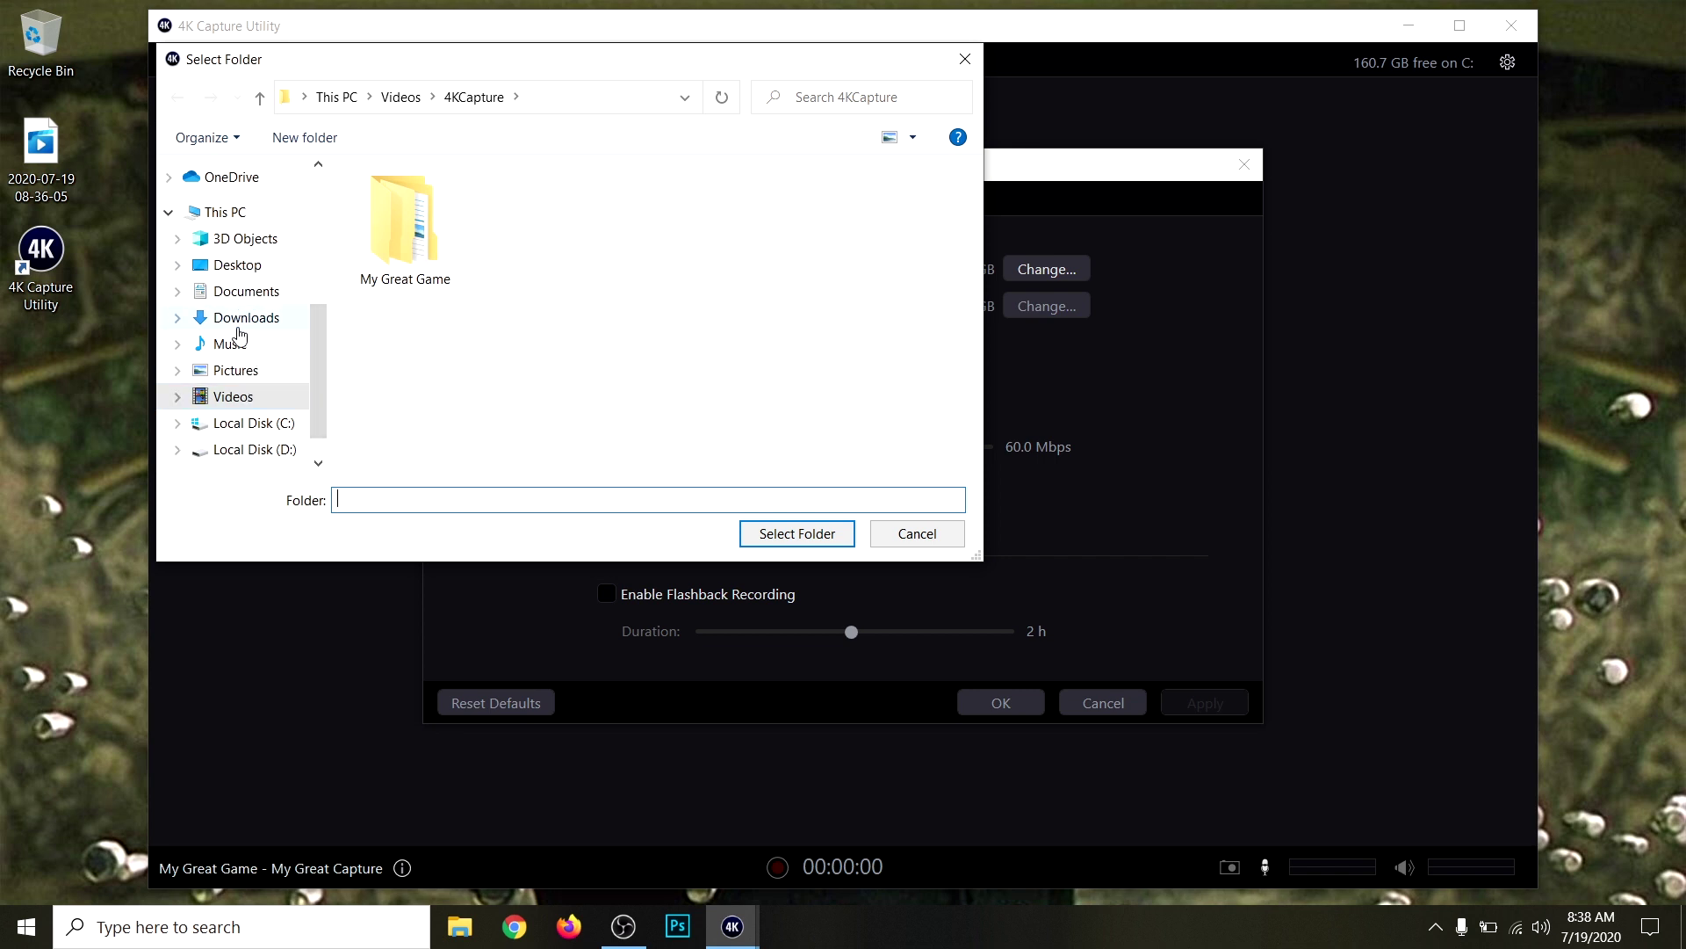
click(233, 396)
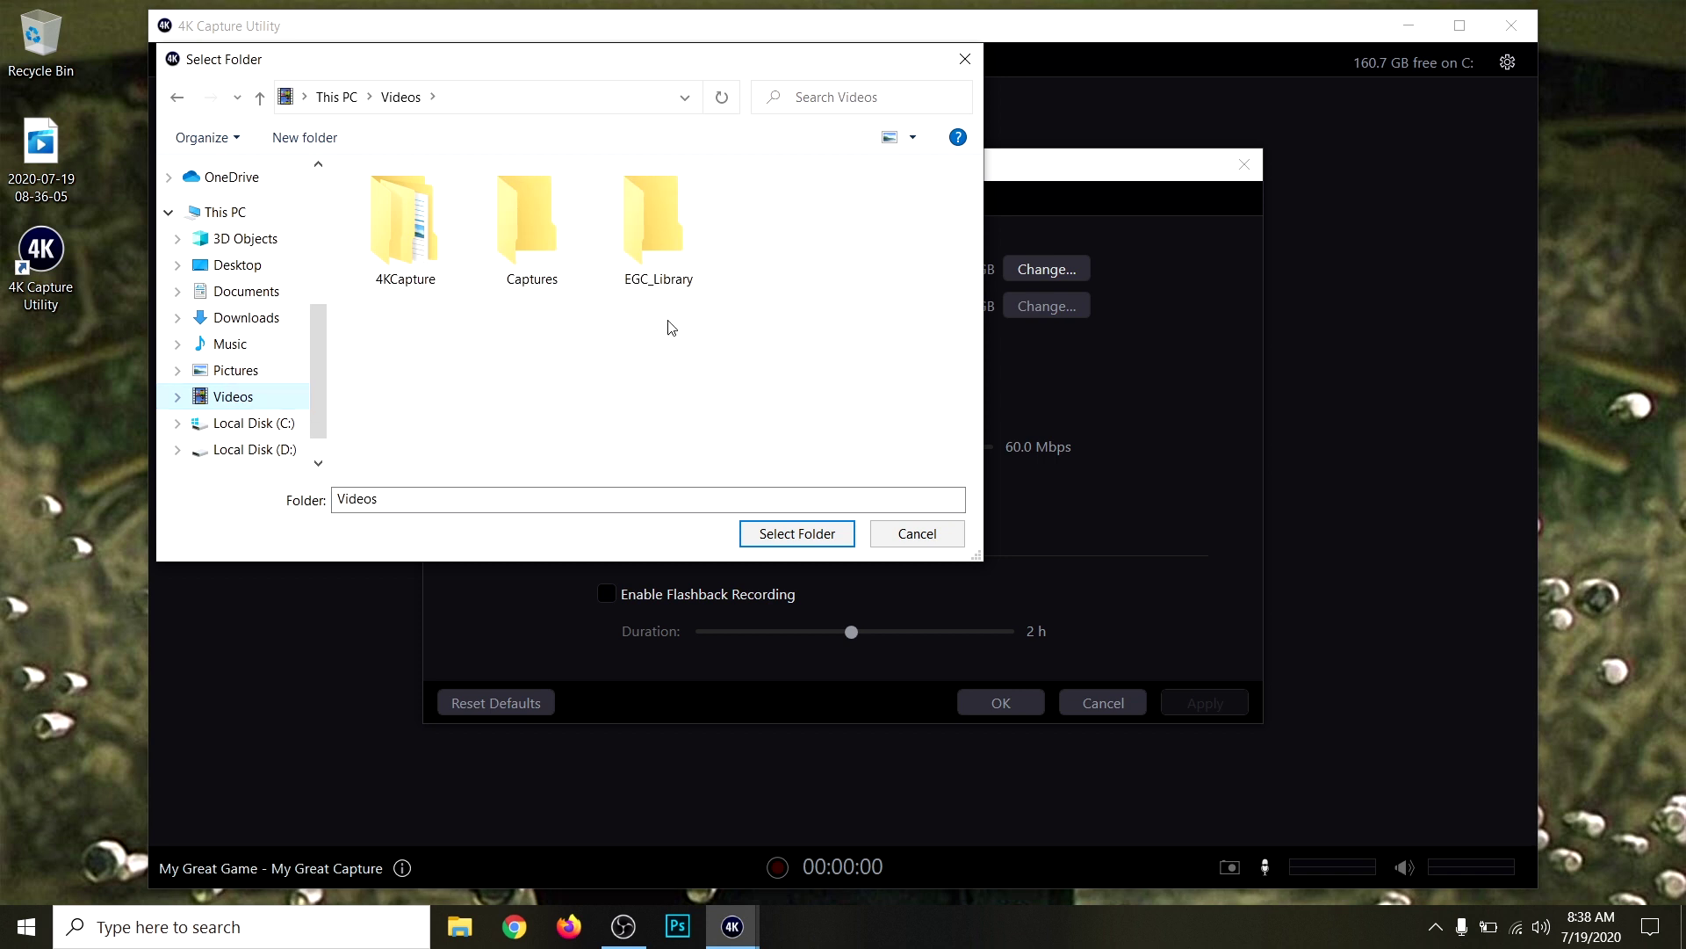
click(915, 532)
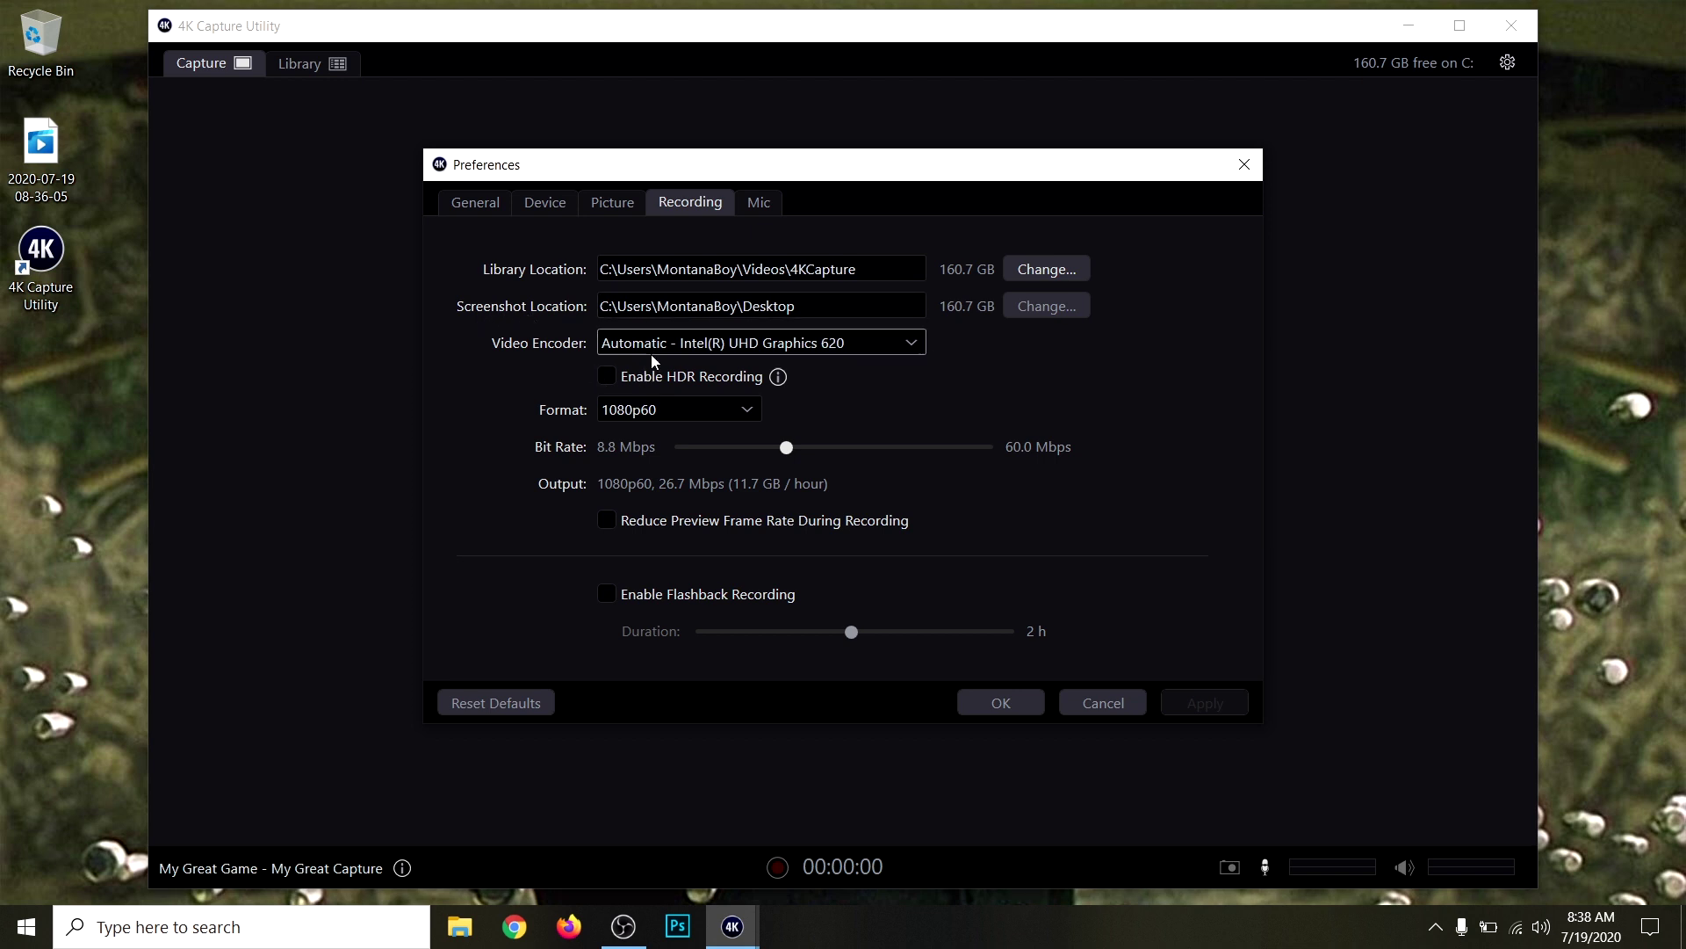
click(700, 344)
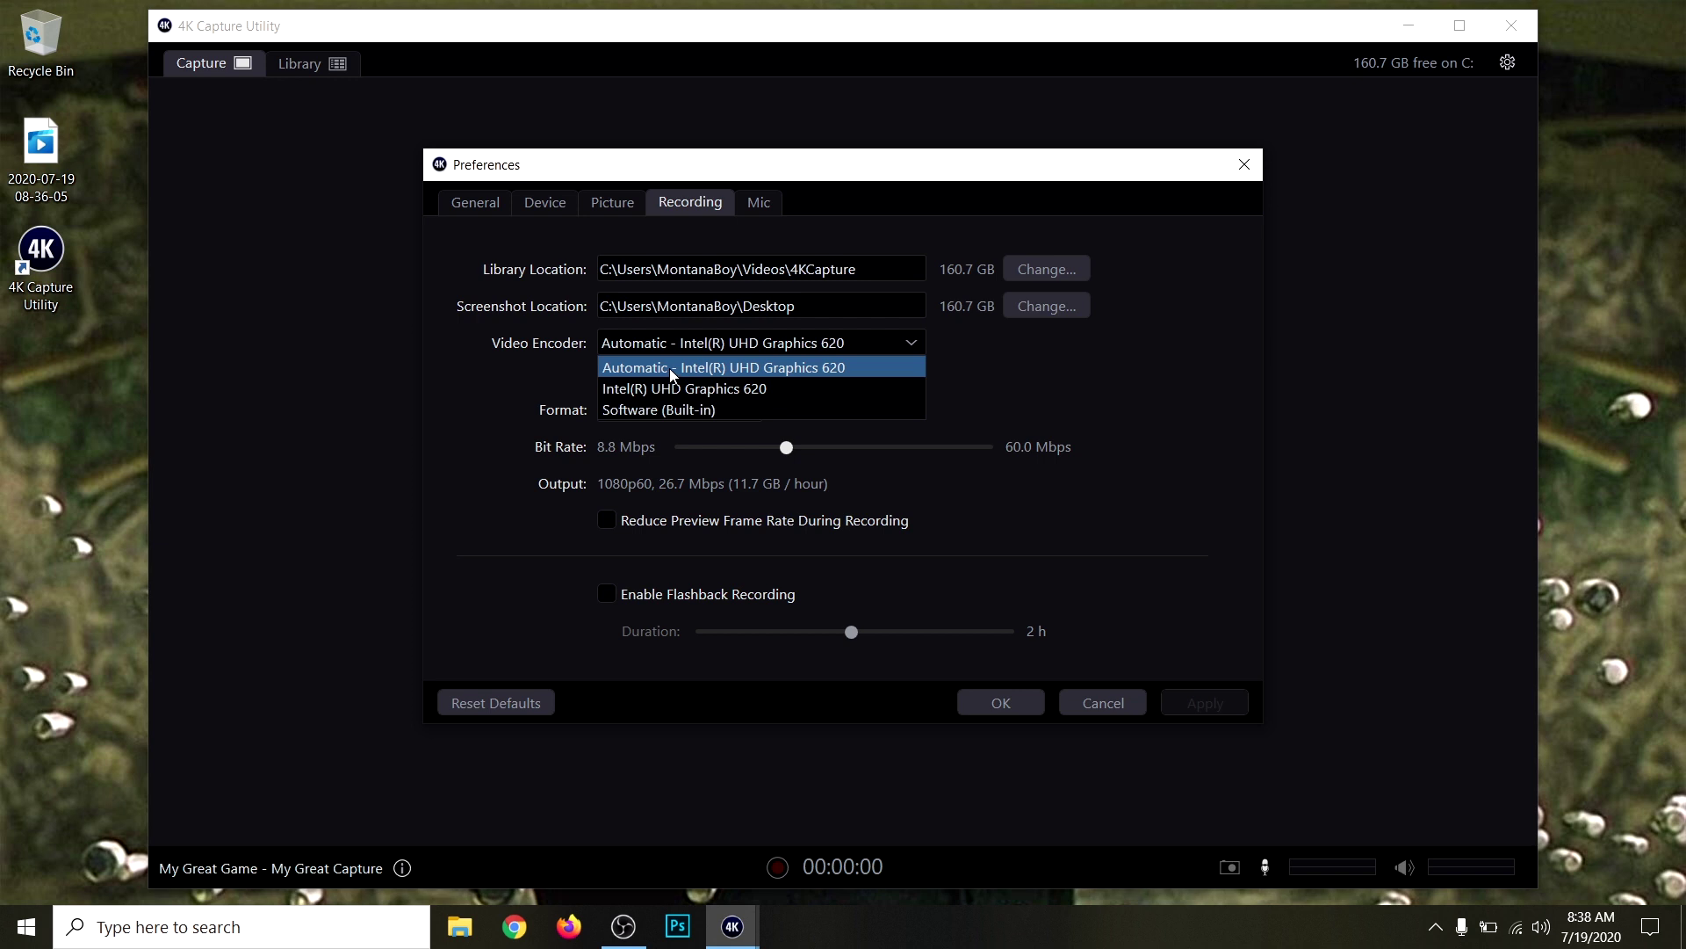
click(670, 365)
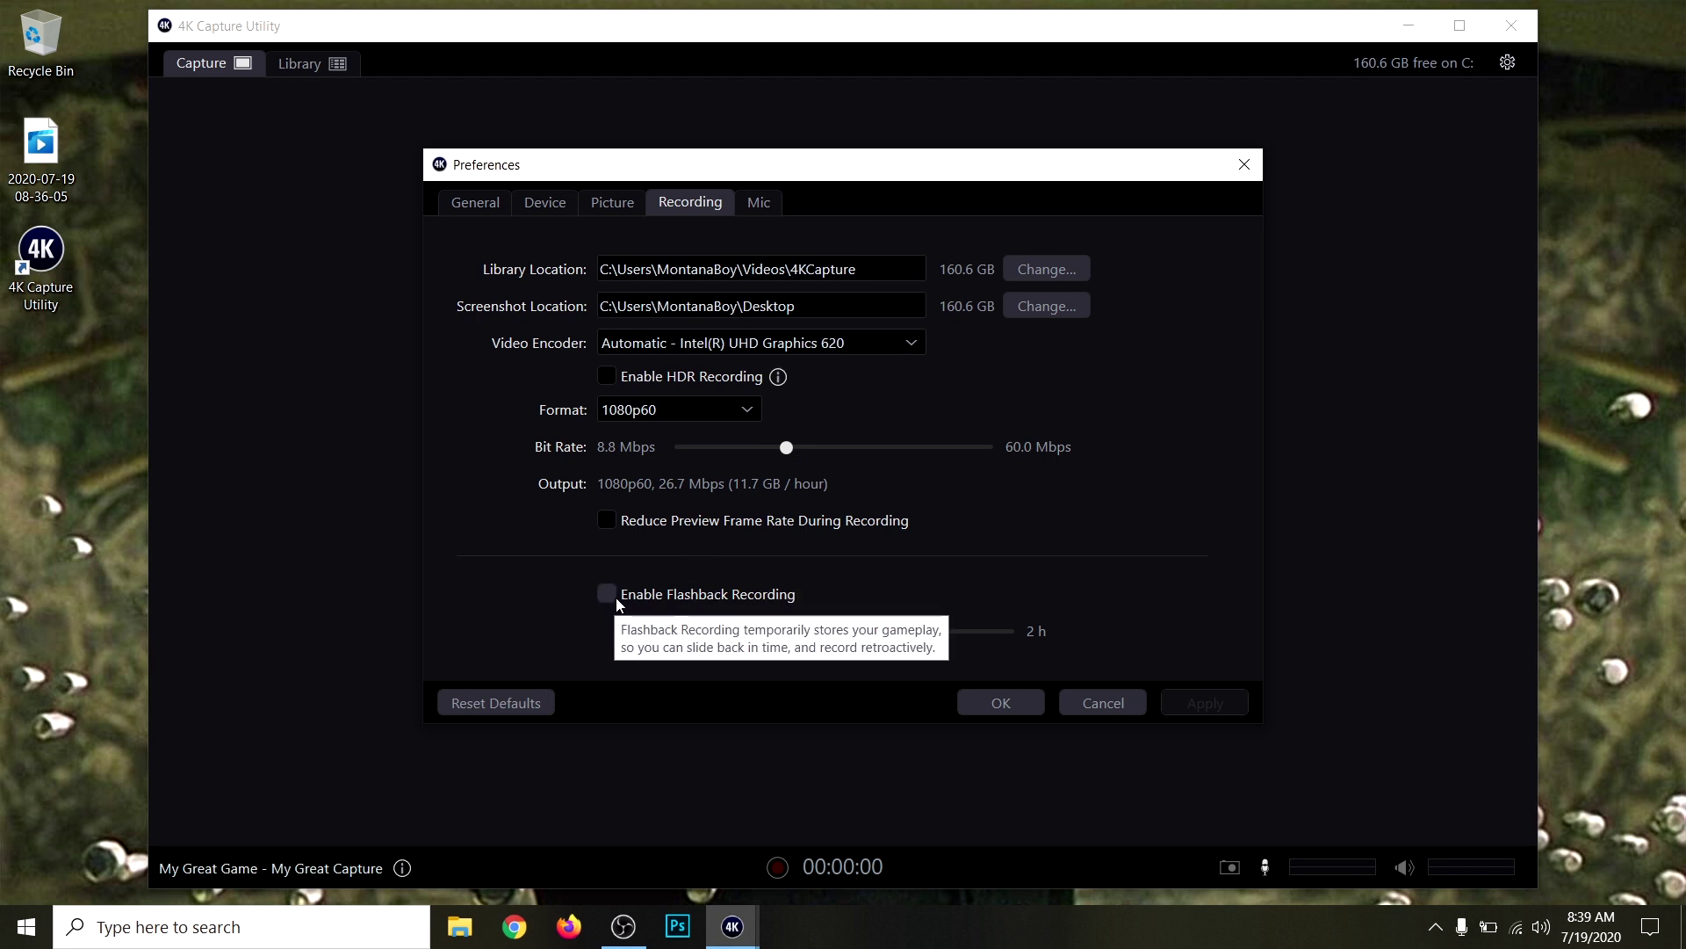
Enable Flashback Recording and disable it again
click(608, 596)
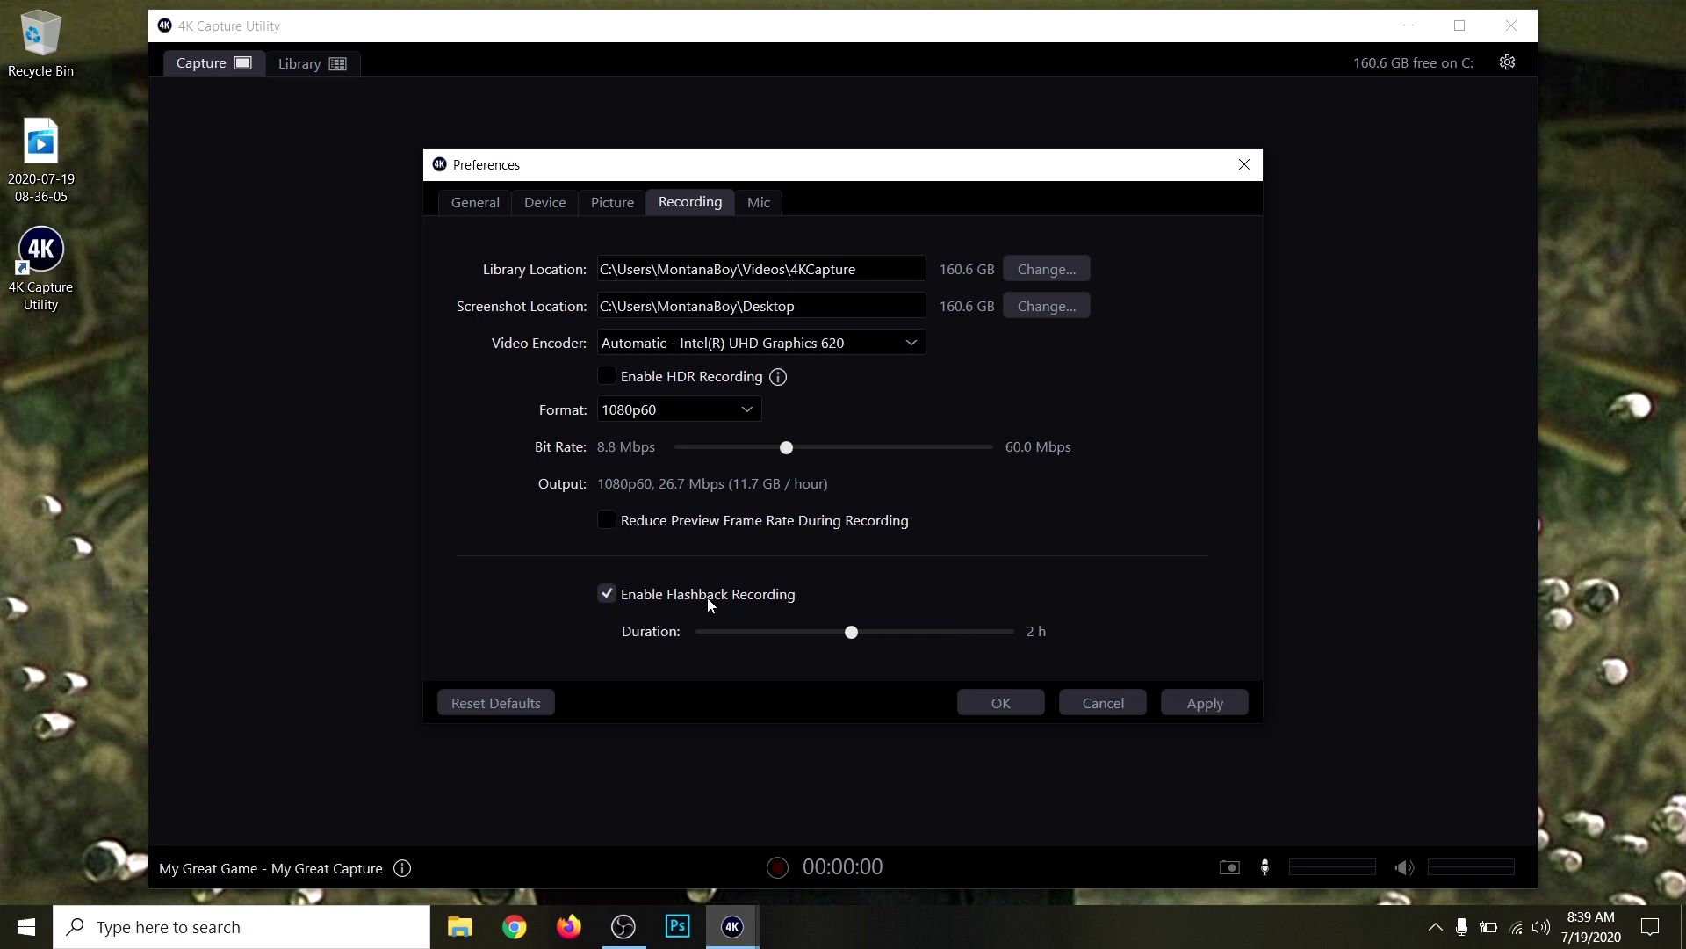
click(607, 594)
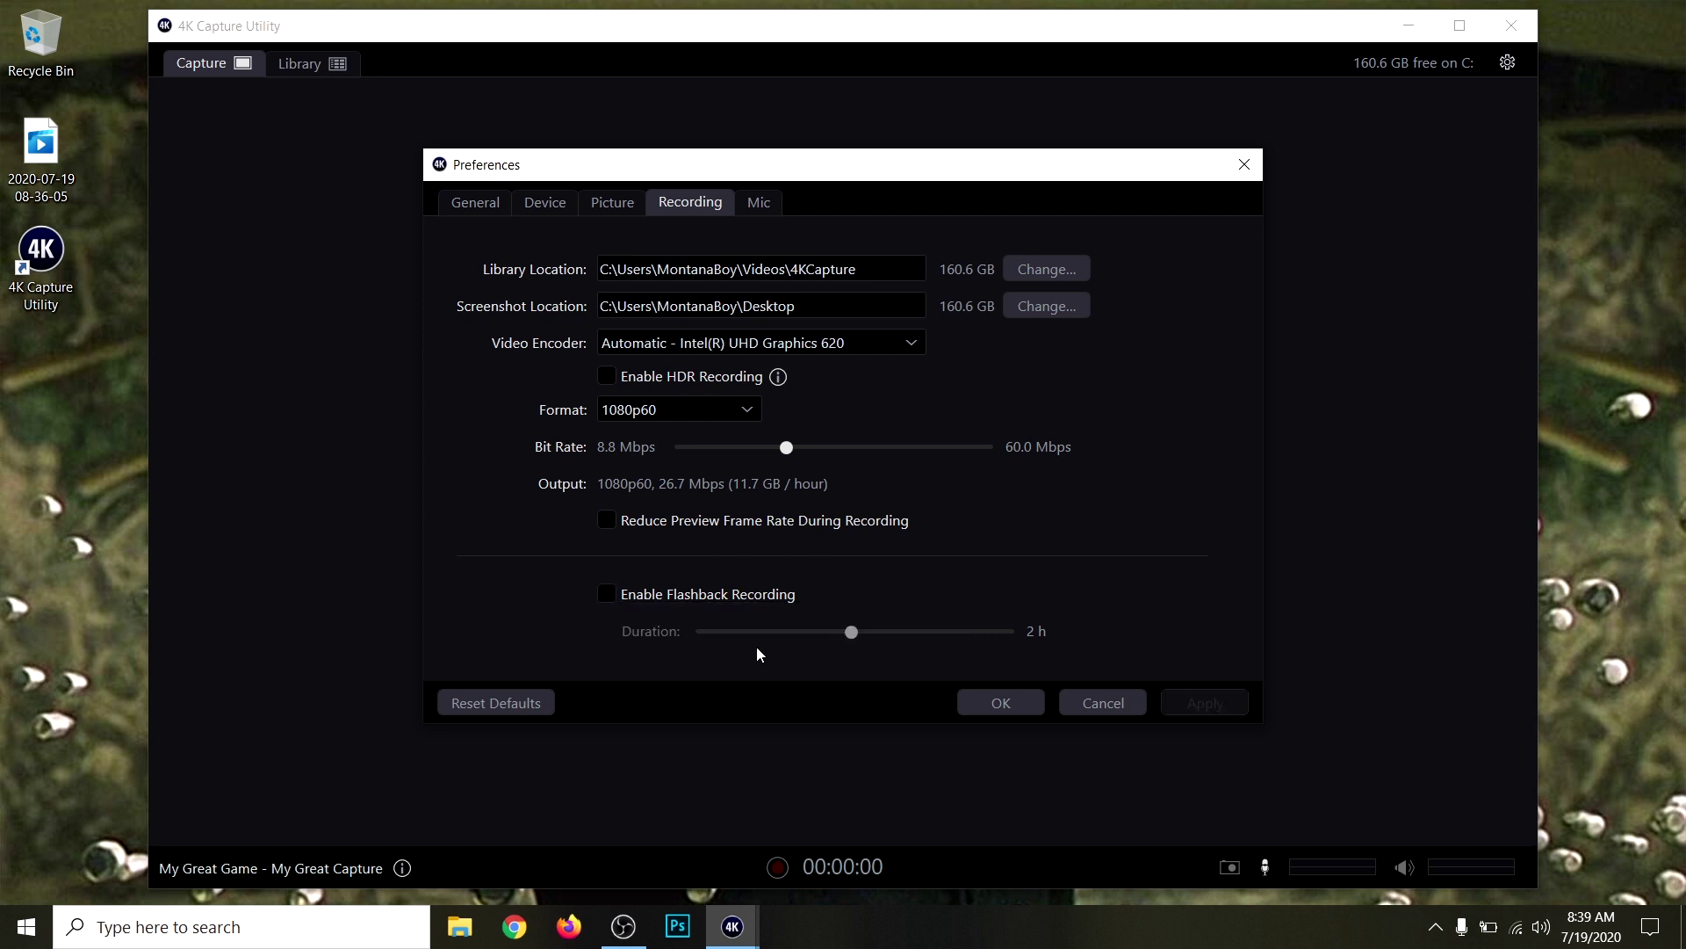
Check the microphone's available audio inputs without changing the selection, and close the preferences with the settings accepted
click(780, 212)
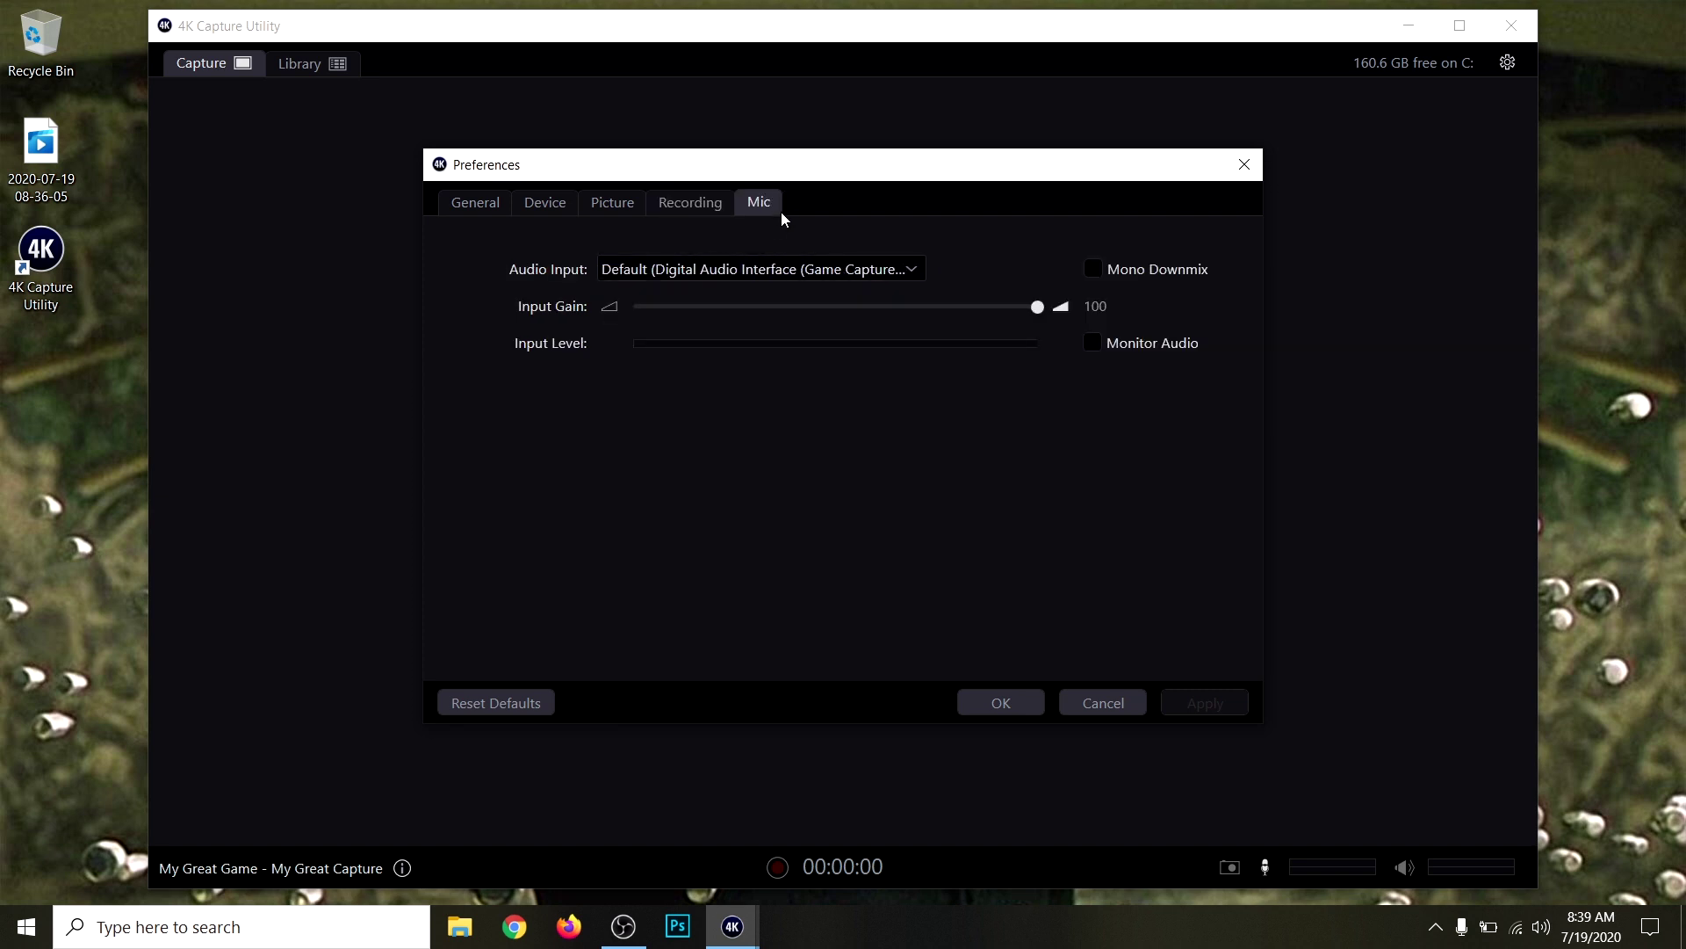
click(799, 268)
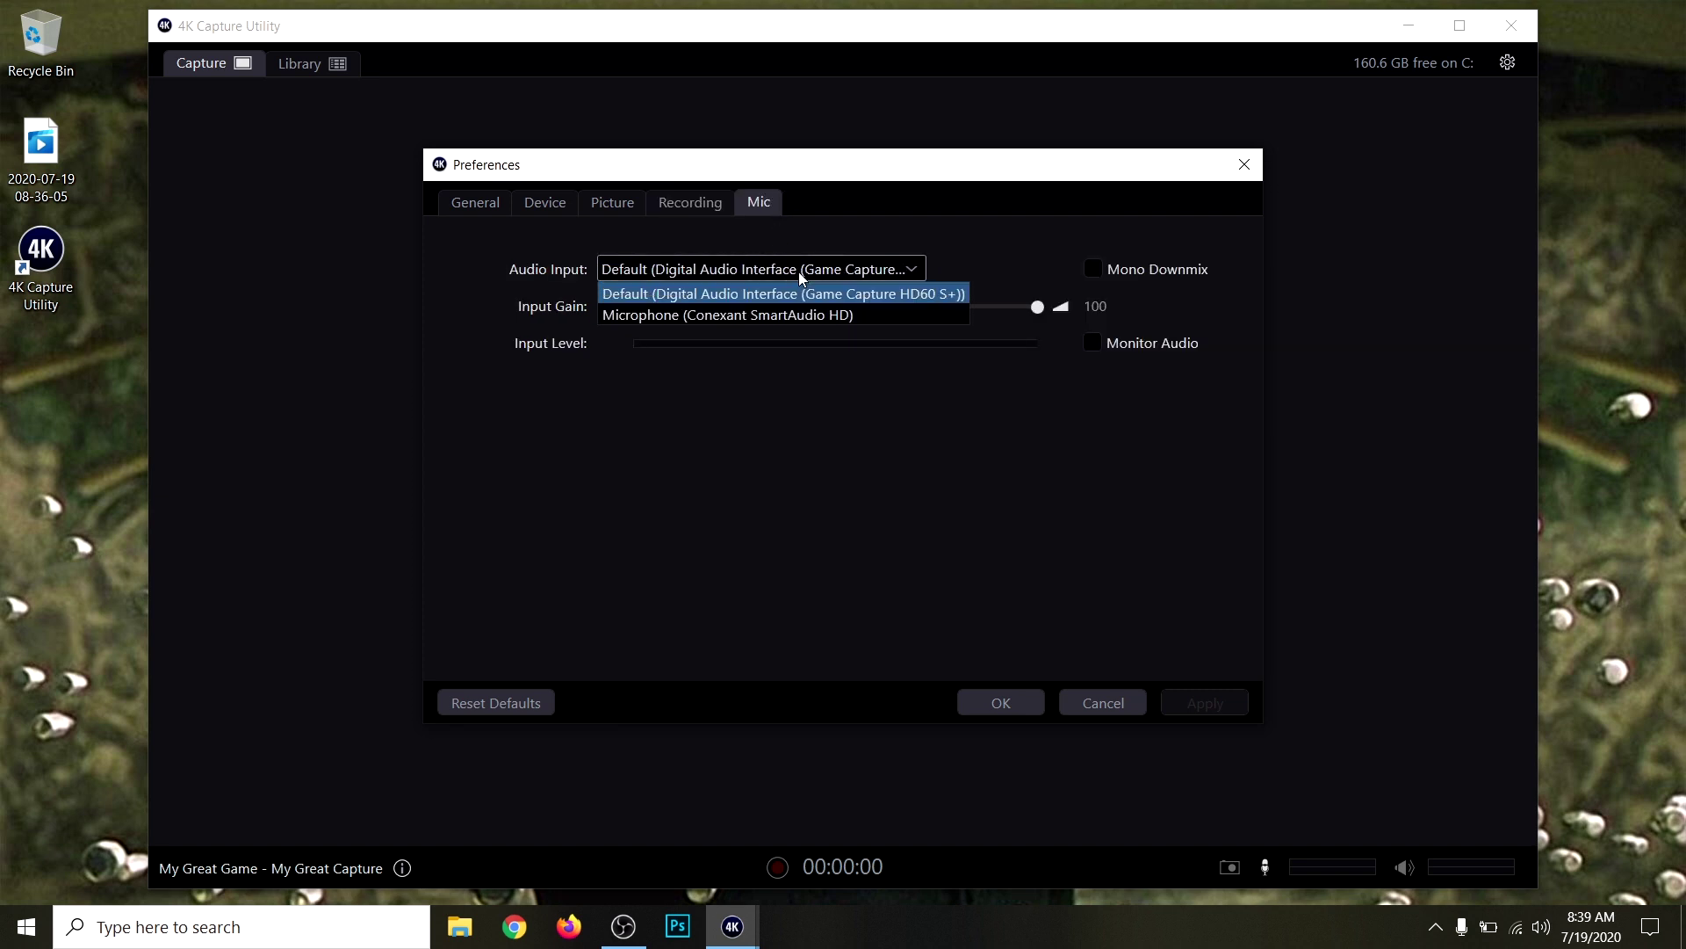
click(841, 244)
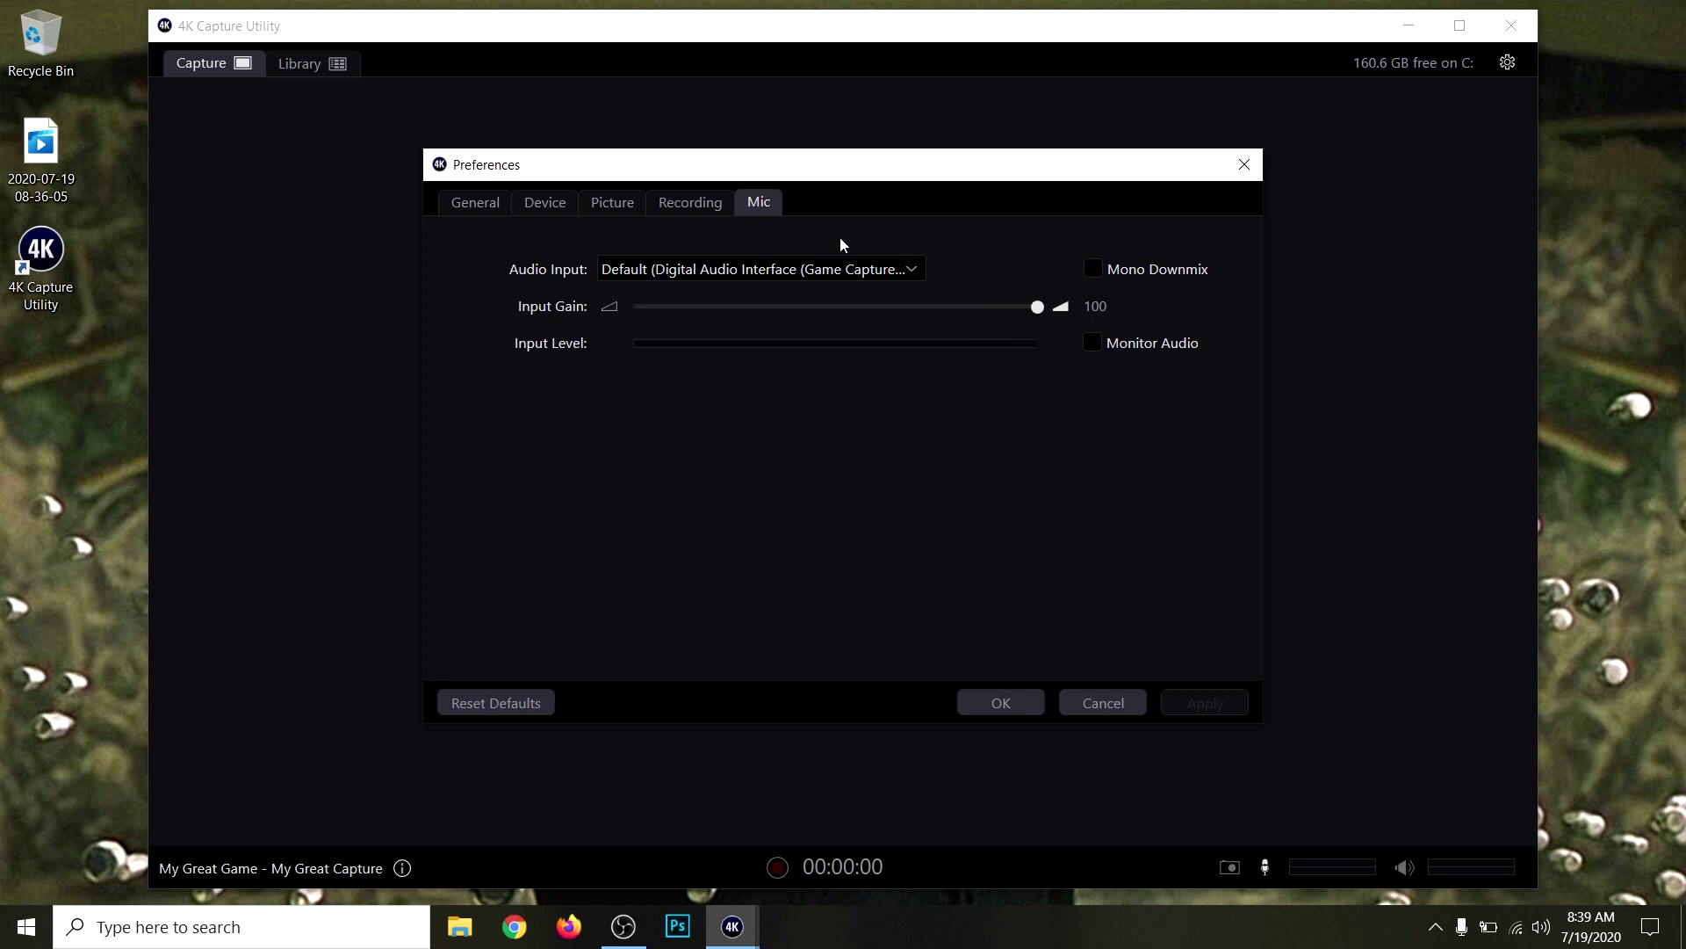
click(1001, 704)
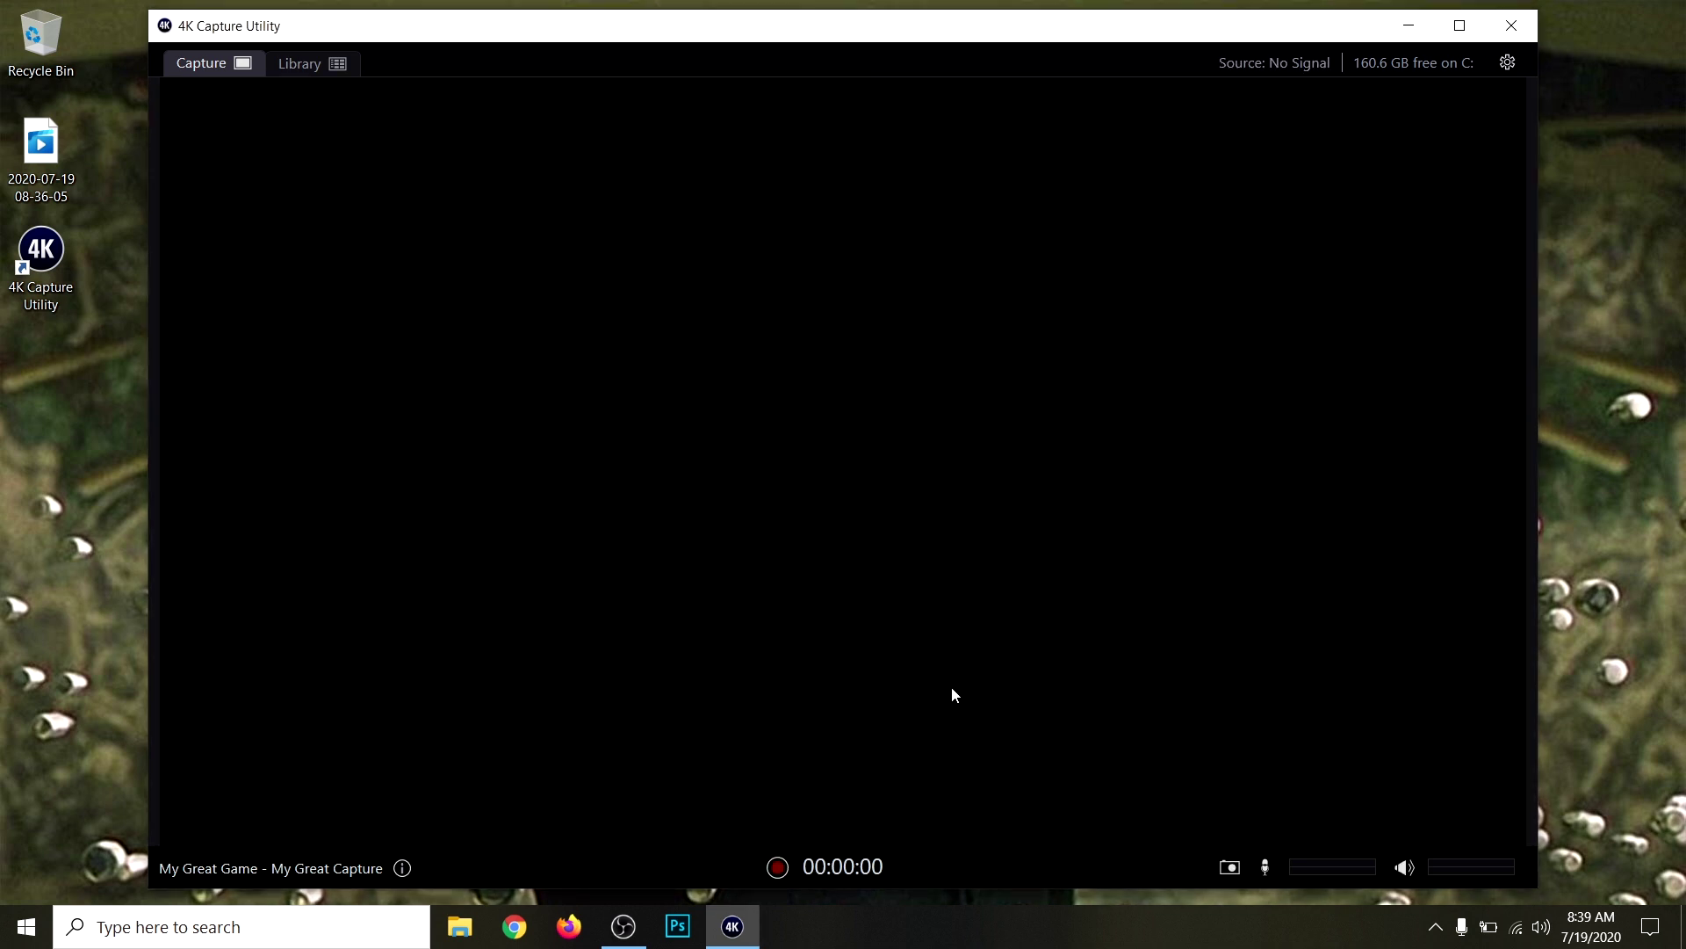